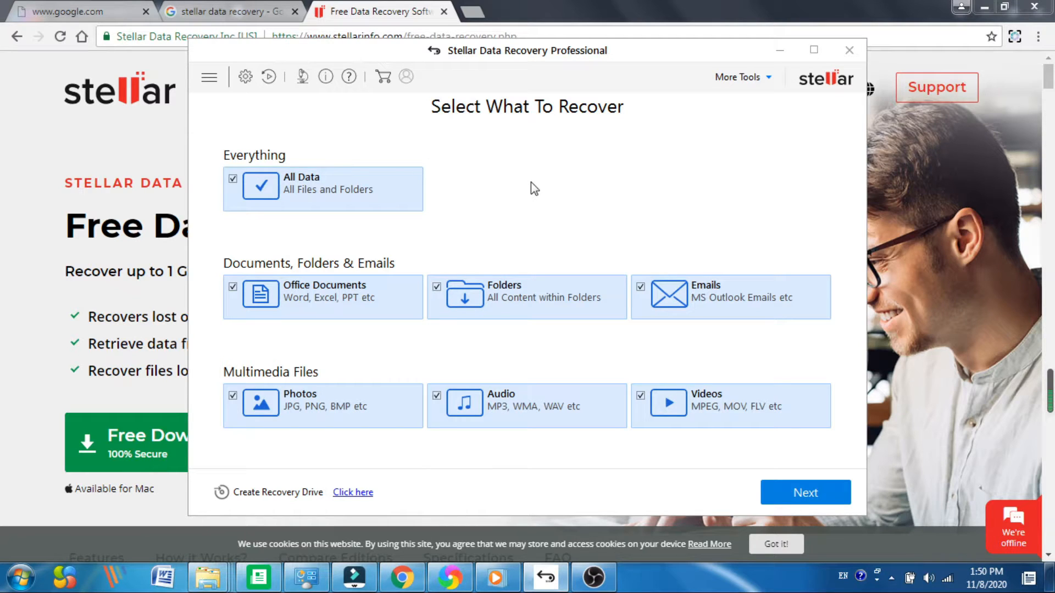
Switch to the Stellar website in Chrome and read through the Free Data Recovery Software features, including the paid-version section
click(131, 213)
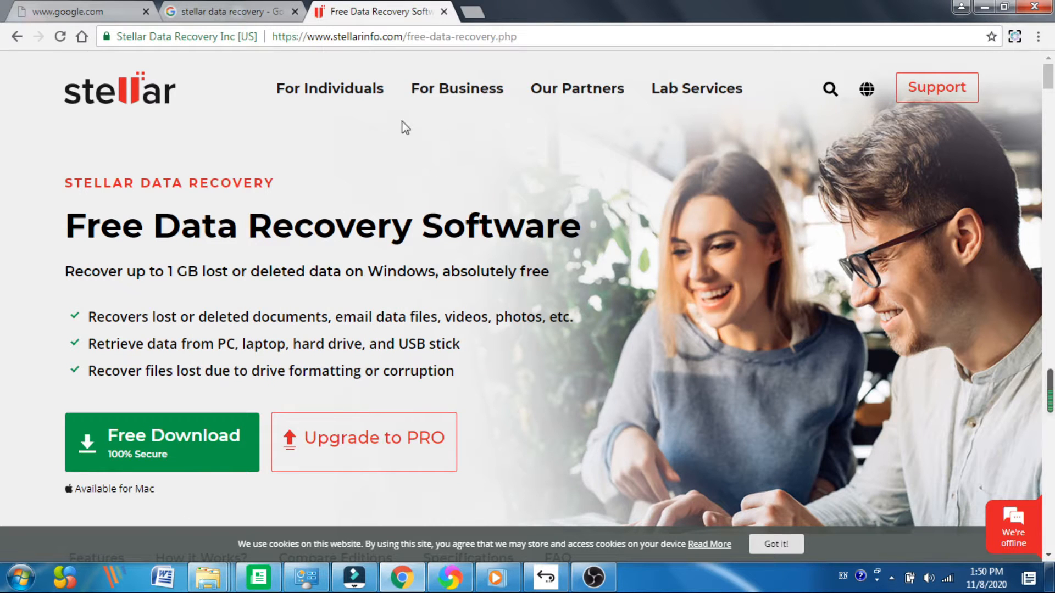
scroll(230, 228, down, 1)
scroll(291, 192, up, 1)
scroll(180, 252, down, 1)
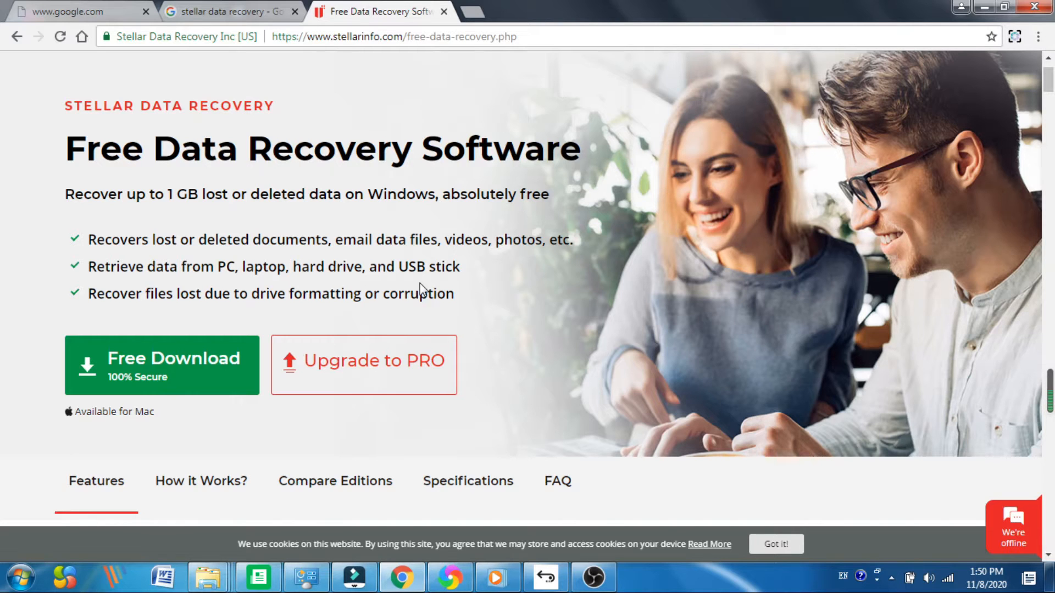
scroll(423, 283, down, 7)
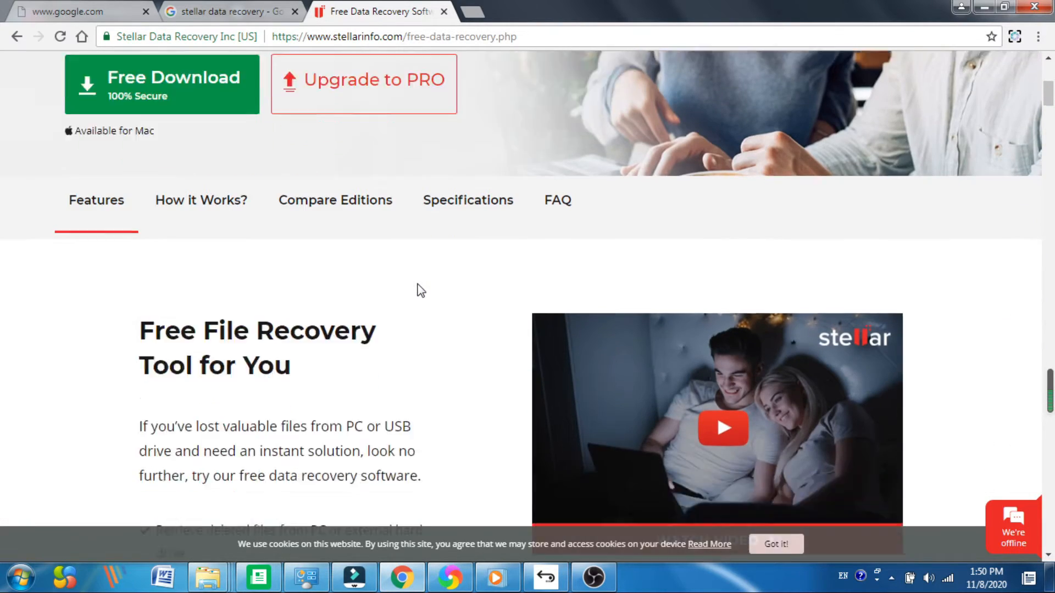
scroll(418, 284, down, 8)
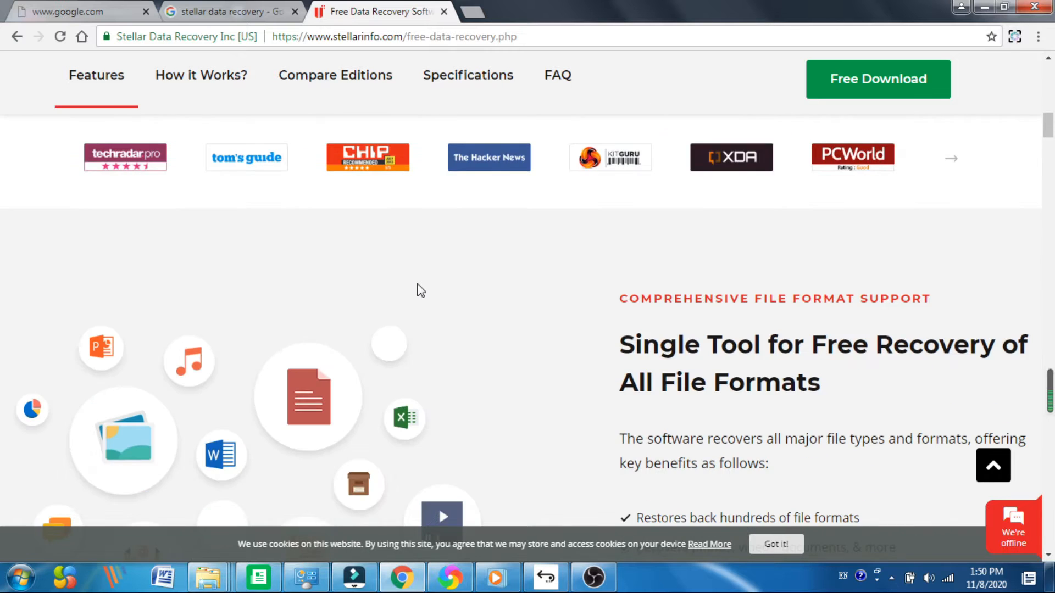
scroll(421, 291, down, 12)
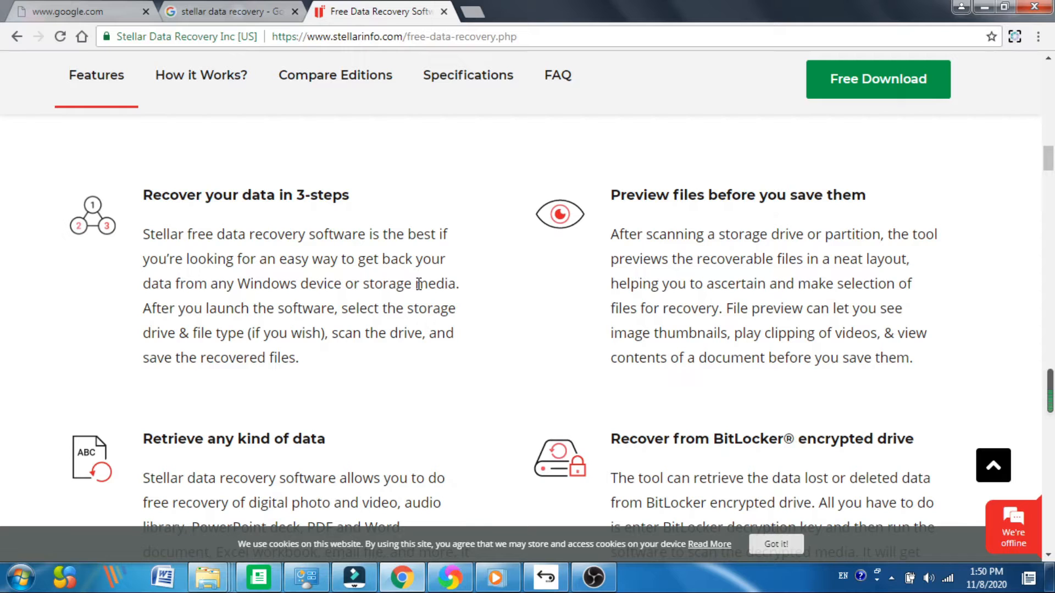
scroll(419, 284, down, 10)
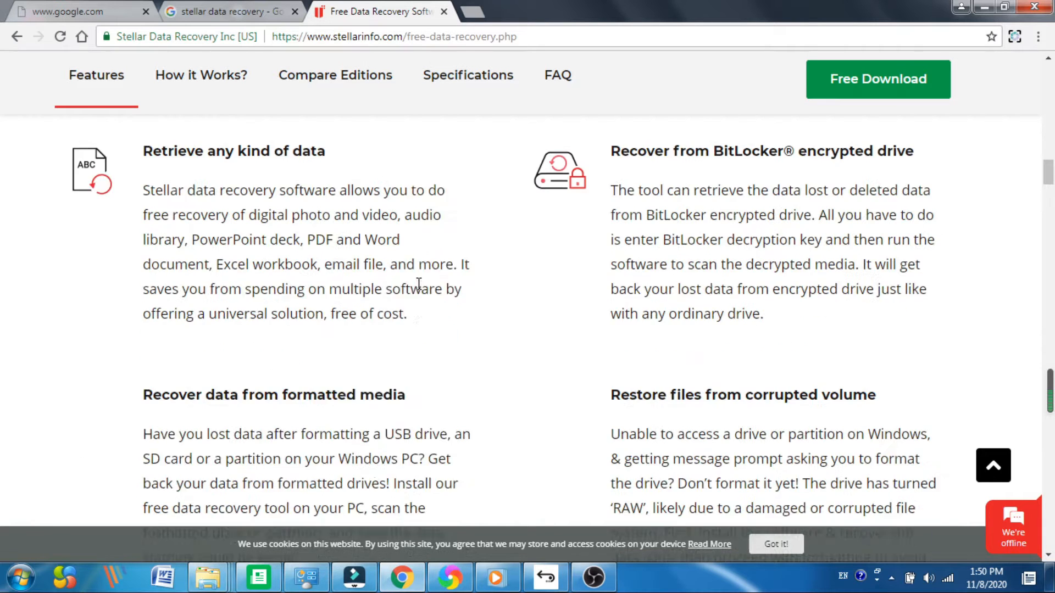
scroll(419, 291, up, 1)
scroll(445, 346, down, 4)
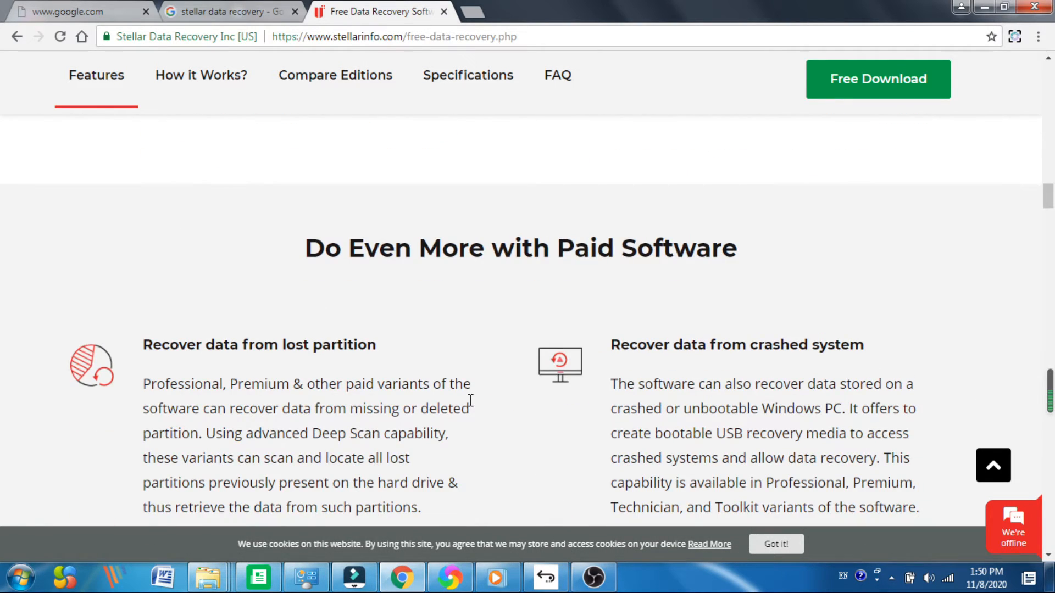
scroll(470, 400, down, 4)
scroll(469, 400, up, 5)
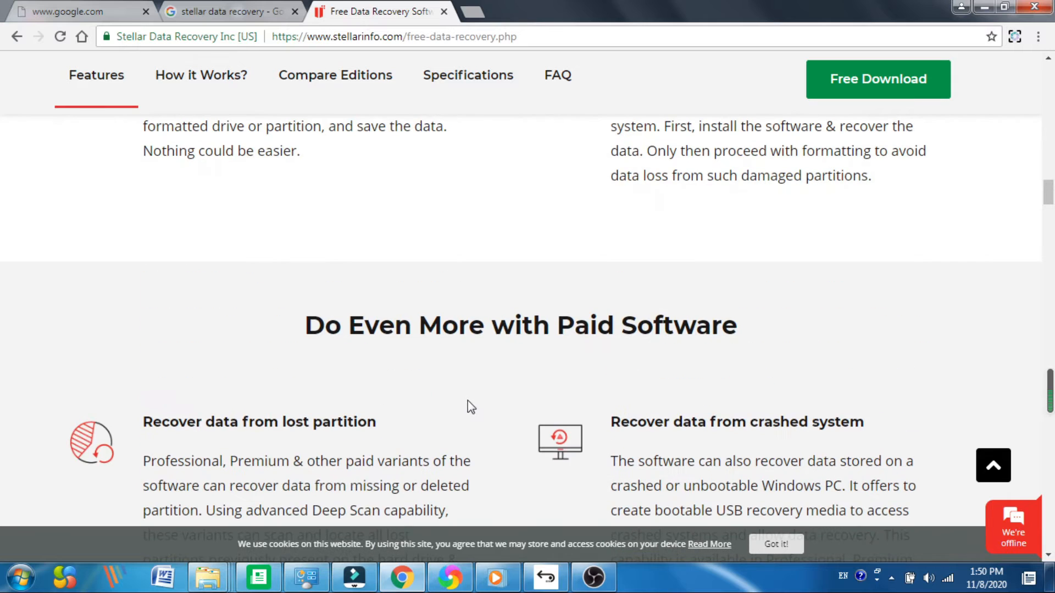
Switch to Stellar Data Recovery Professional, choose All Data as what to recover, and proceed to the recovery location selection
click(545, 584)
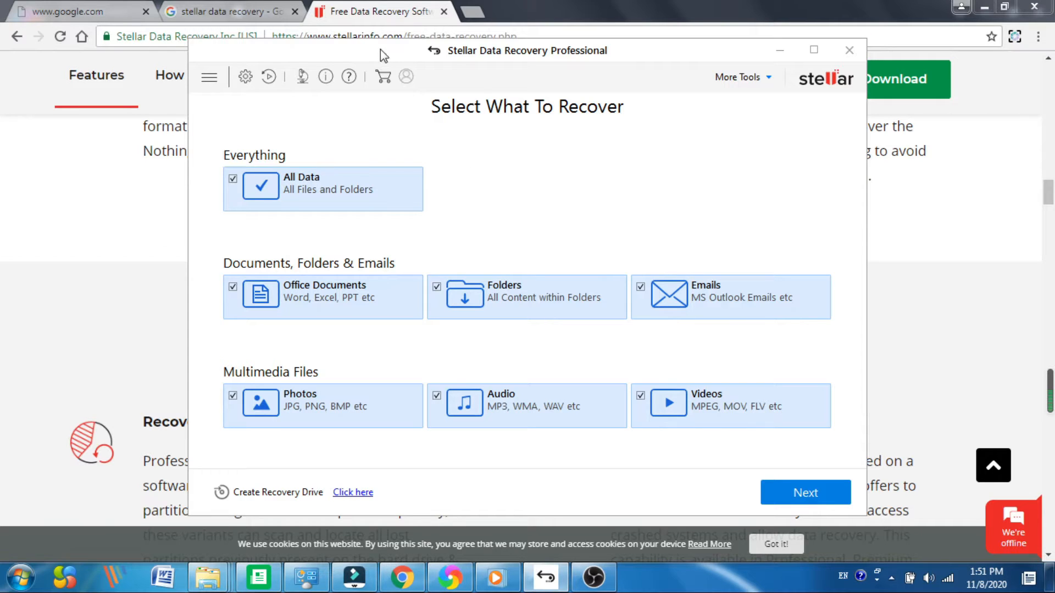
mouse_move(380, 49)
mouse_down()
mouse_move(368, 54)
mouse_move(379, 50)
mouse_up()
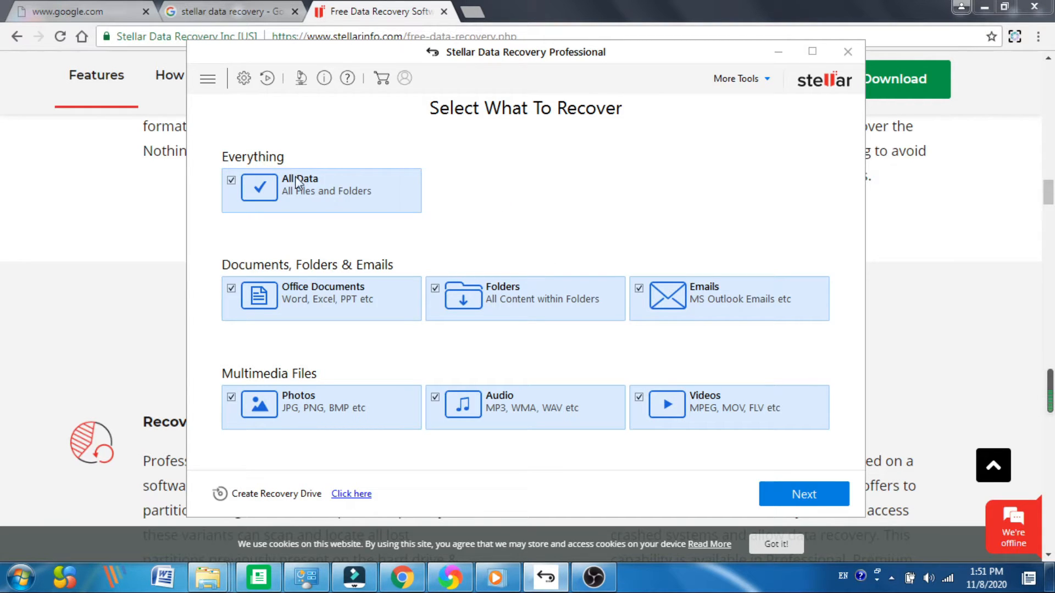
click(234, 183)
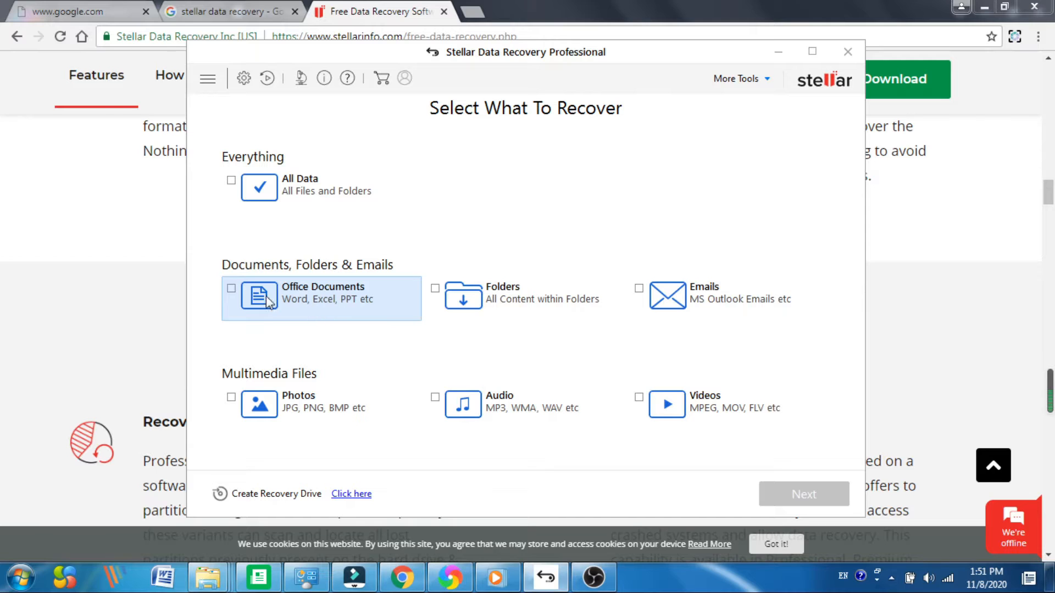
click(231, 290)
click(231, 289)
click(232, 181)
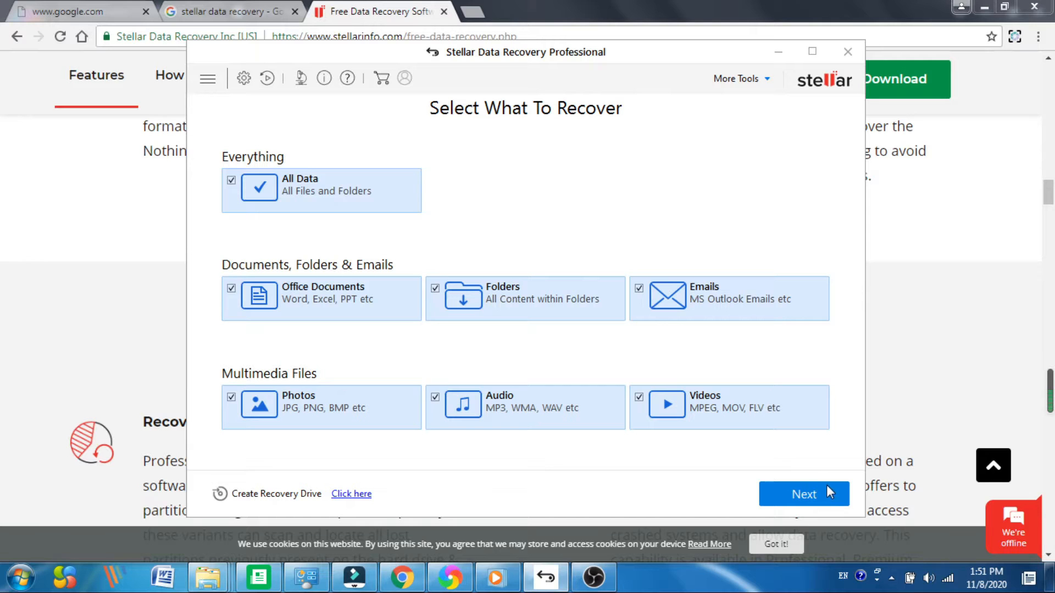
click(789, 493)
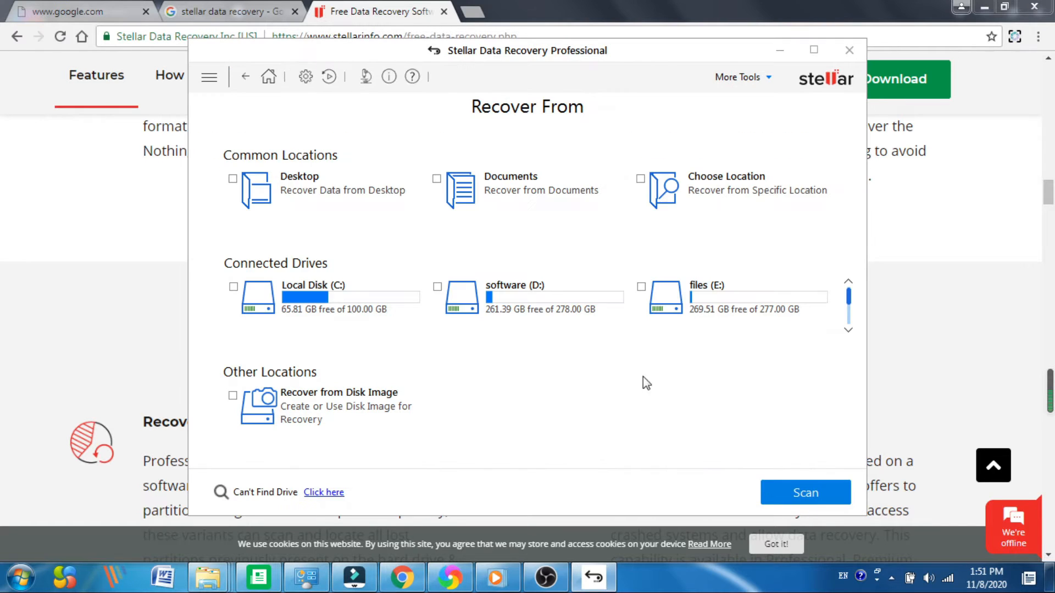
Try Desktop and Documents as recovery locations, and open the specific-location chooser without picking a folder
drag(416, 62, 420, 63)
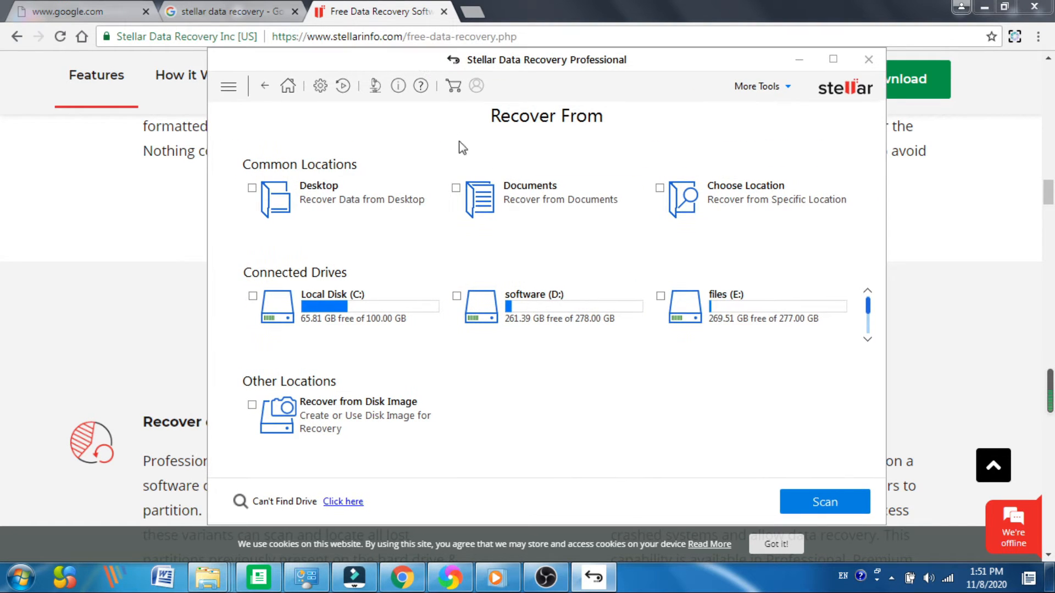
click(255, 196)
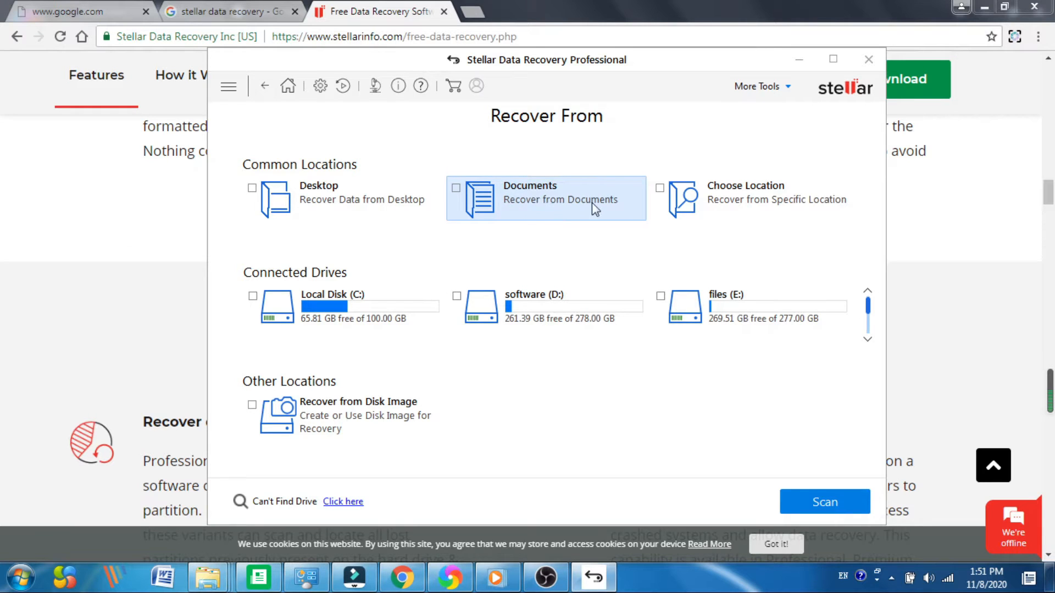
click(465, 199)
click(660, 188)
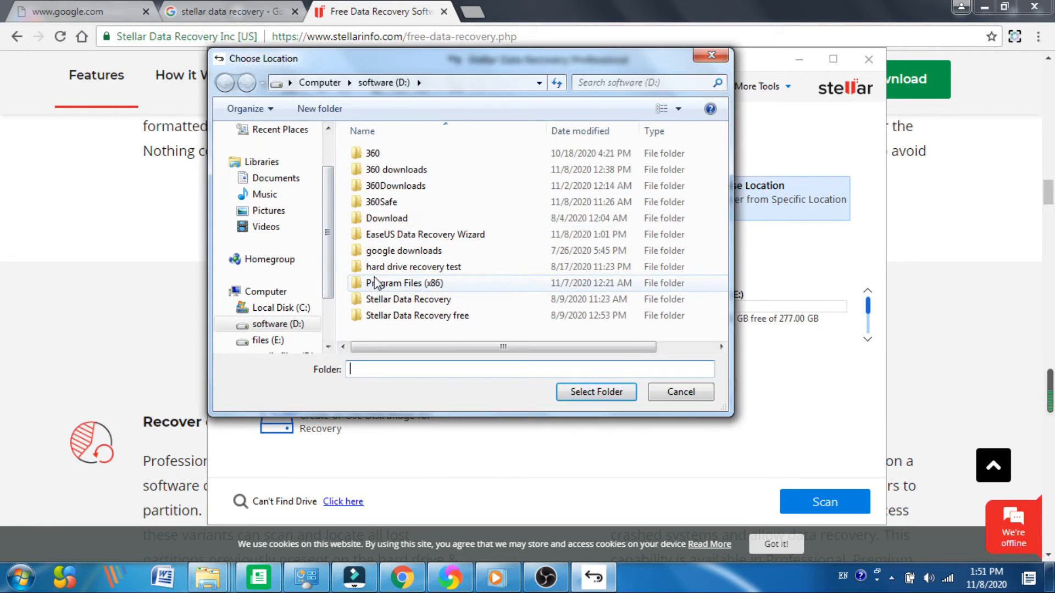
click(711, 55)
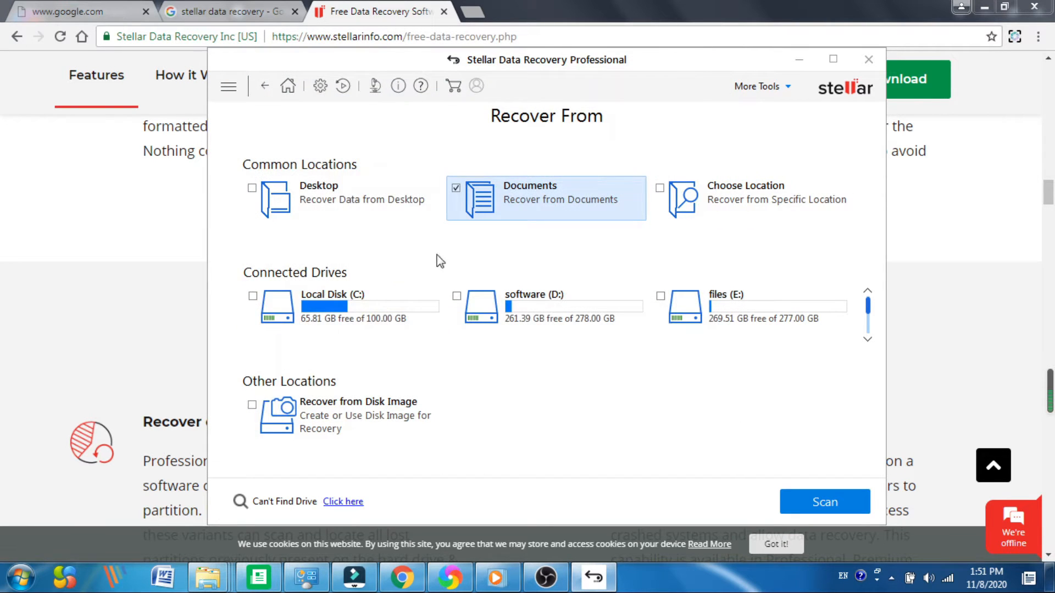
Try Local Disk (C:) as the recovery source, review the other connected drives, and try Recover from Disk Image
click(269, 293)
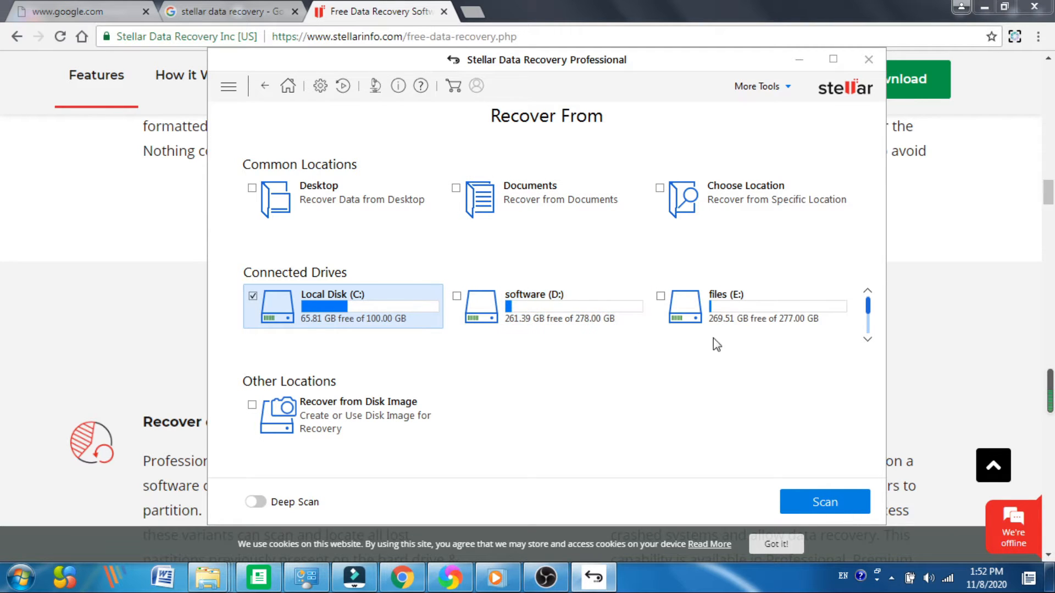
click(870, 339)
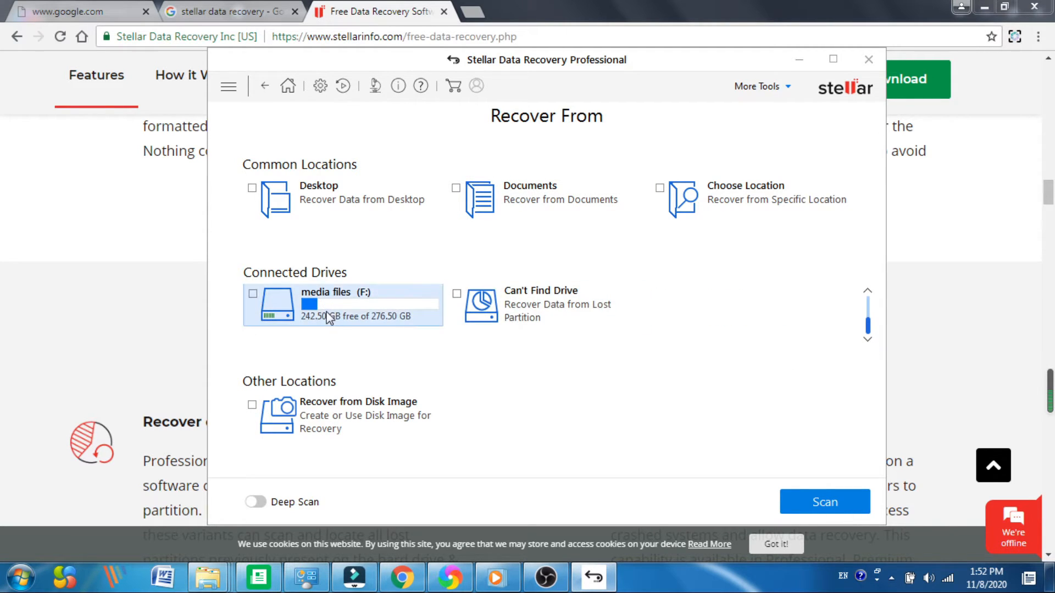
scroll(297, 289, up, 2)
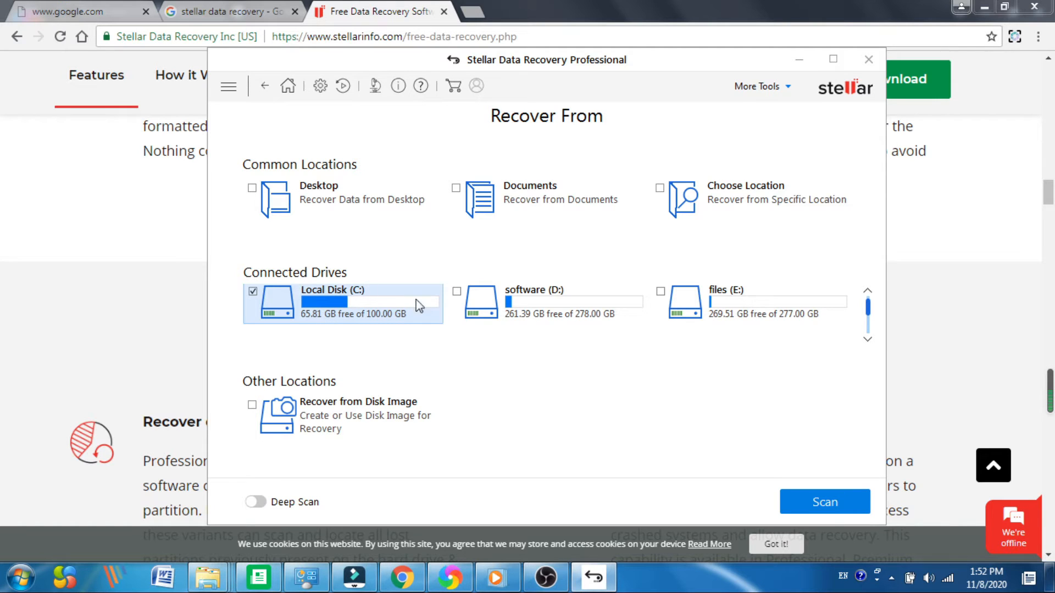
scroll(549, 306, down, 2)
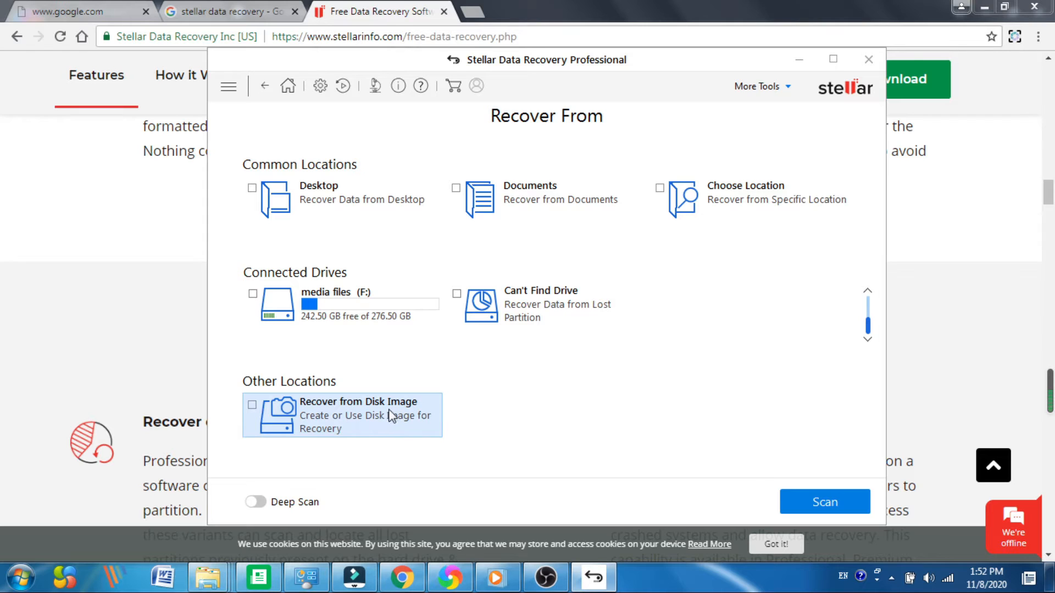
click(251, 405)
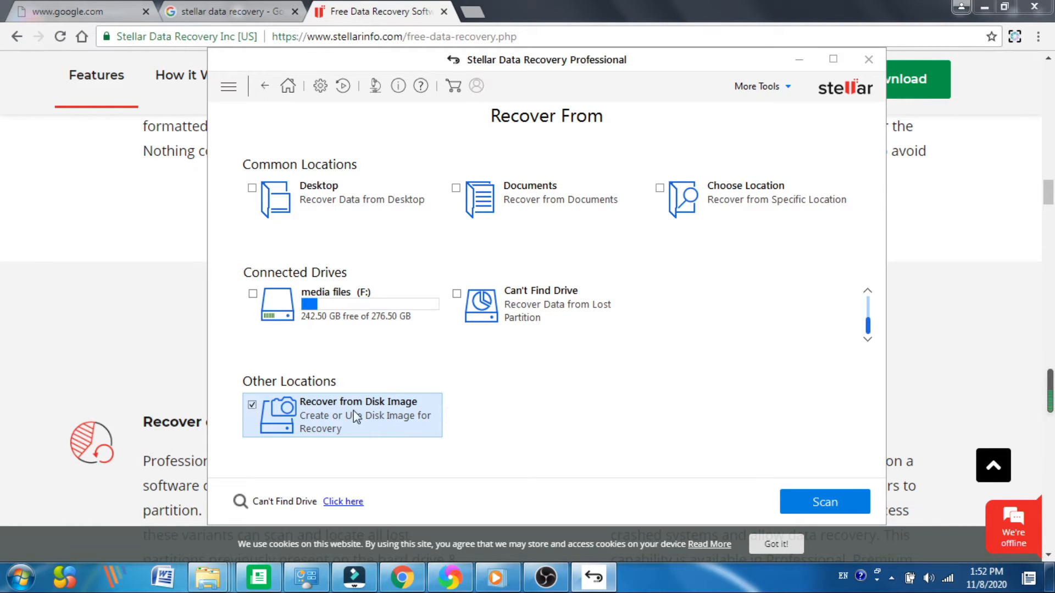
click(252, 405)
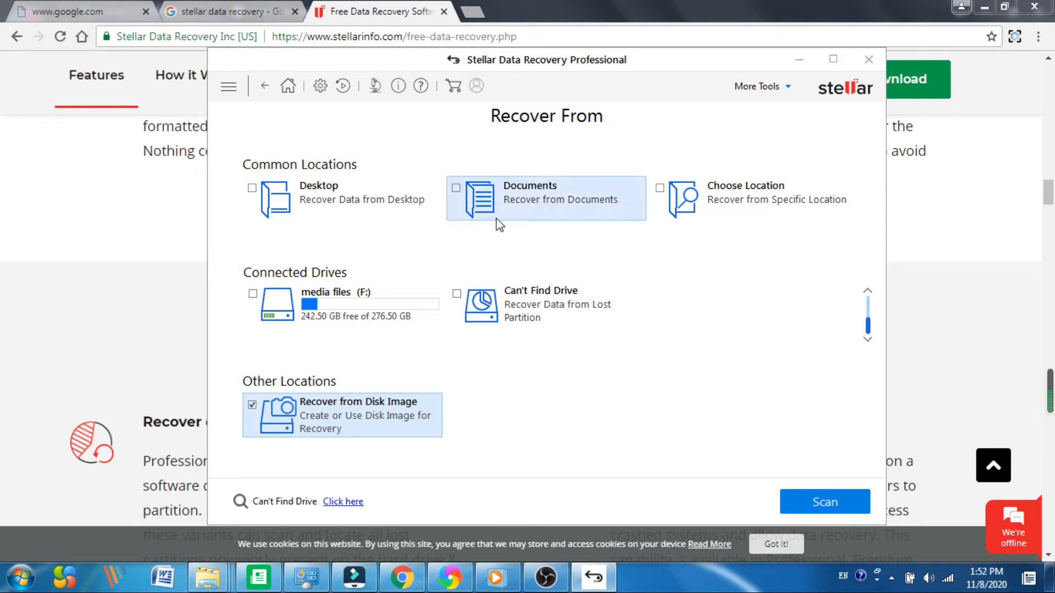
drag(411, 60, 416, 53)
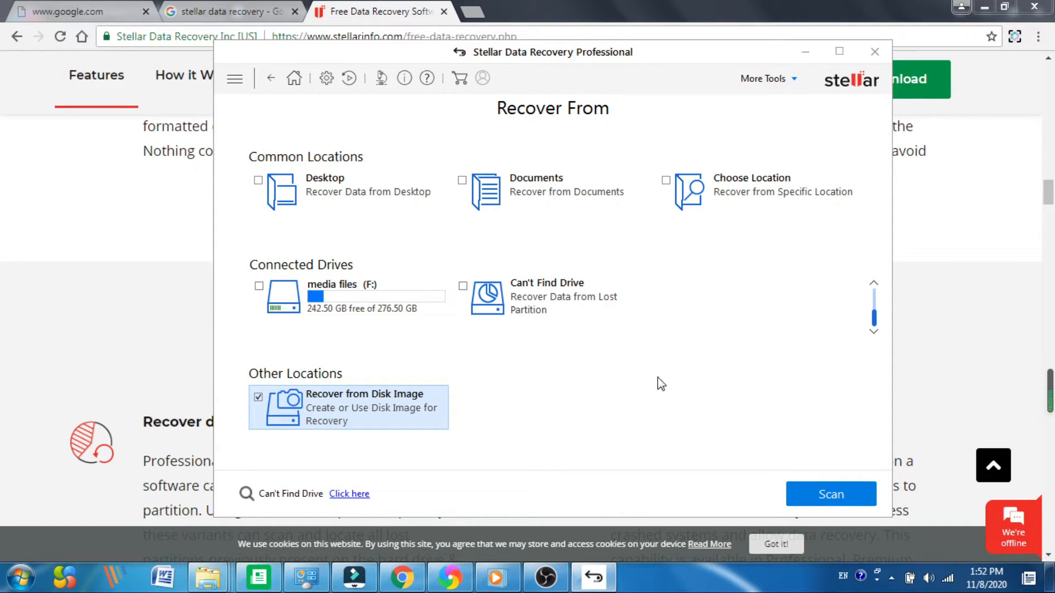
Select the software (D:) drive as the recovery source, scan it without Deep Scan, and dismiss the scan summary
scroll(335, 305, up, 2)
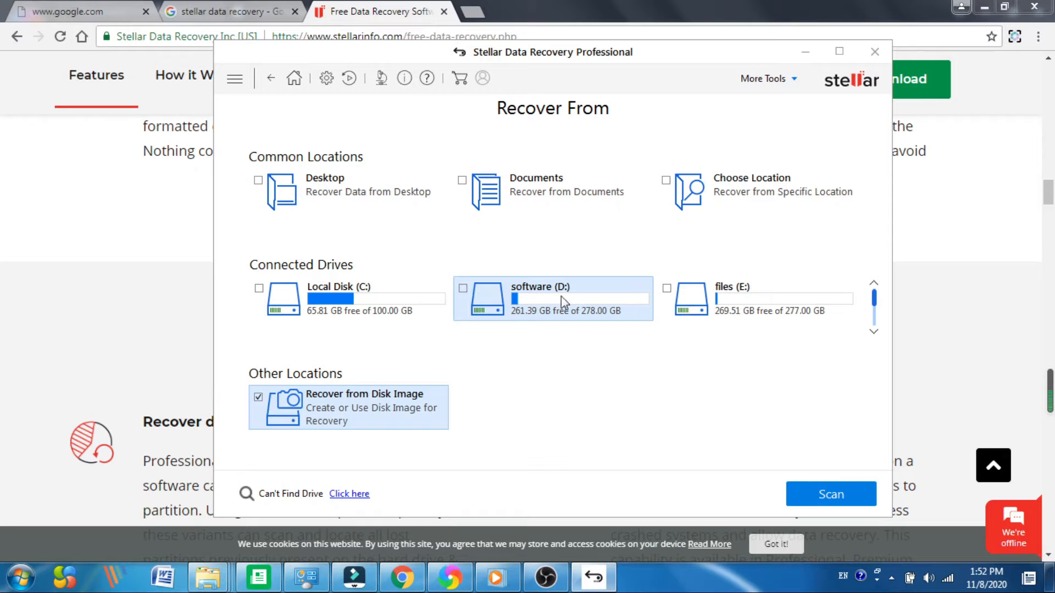
click(470, 295)
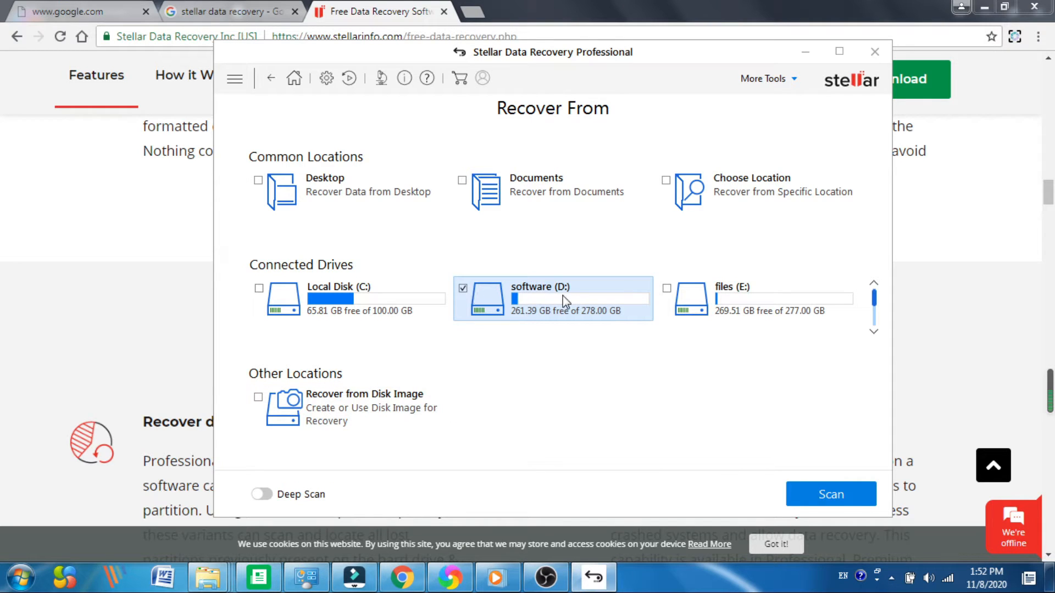
mouse_move(562, 296)
click(817, 488)
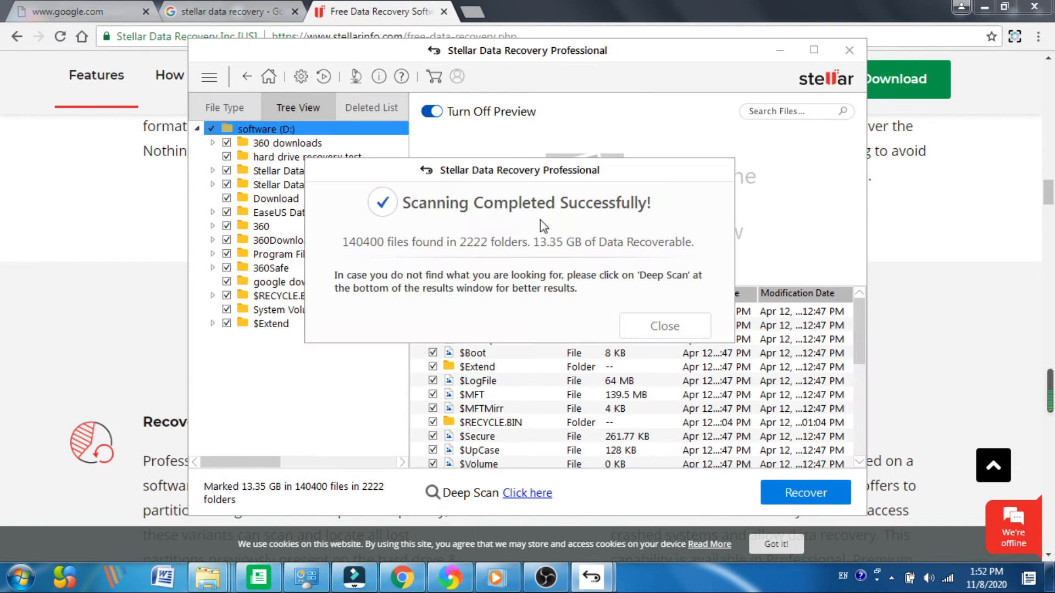
click(659, 328)
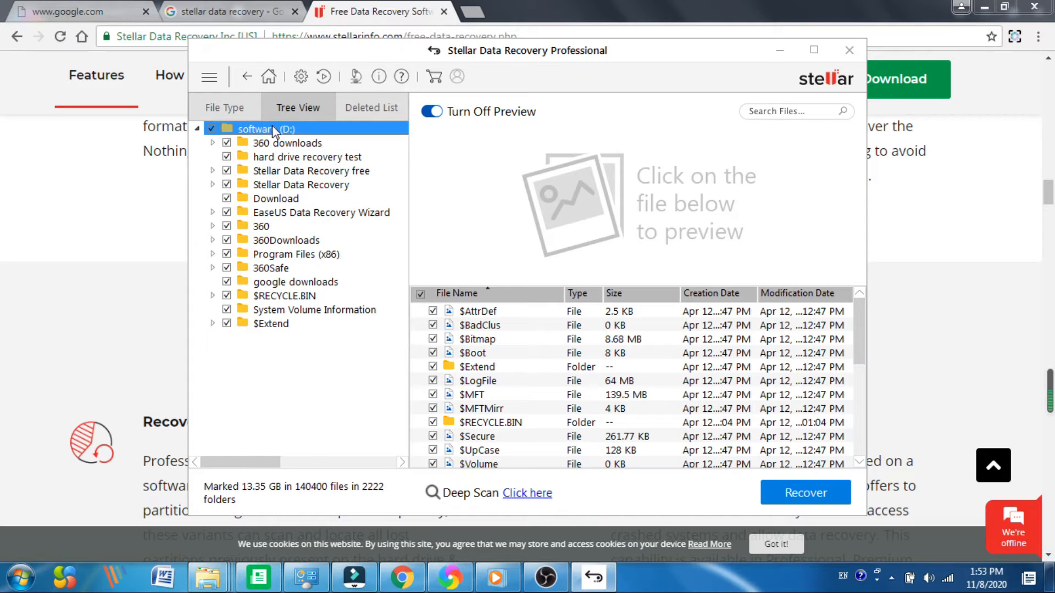
Show the scan results by file type and examine the formats under Photos, Audio, Document and Video
click(232, 104)
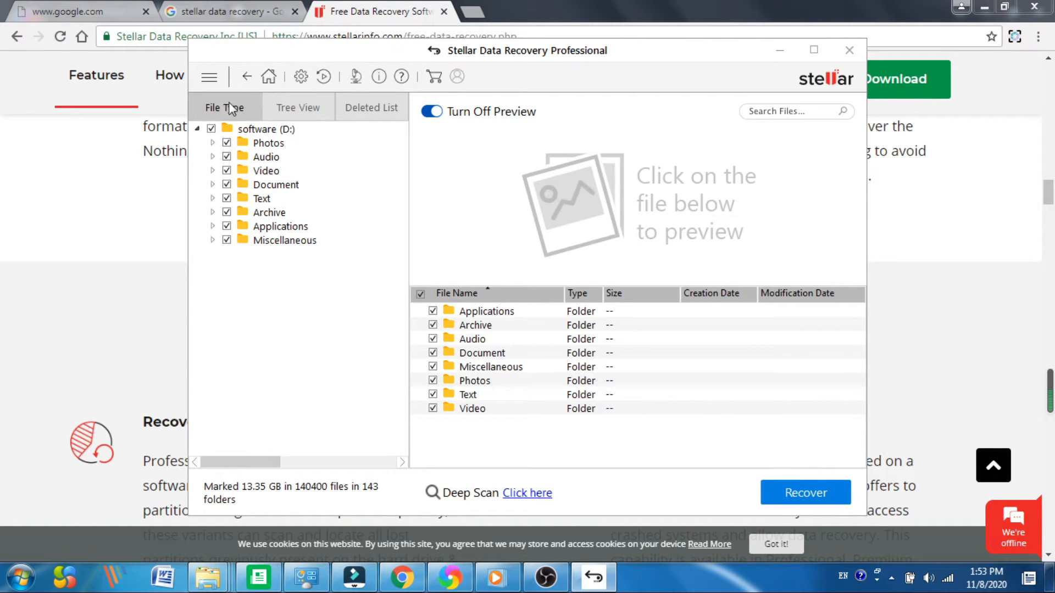
double_click(280, 147)
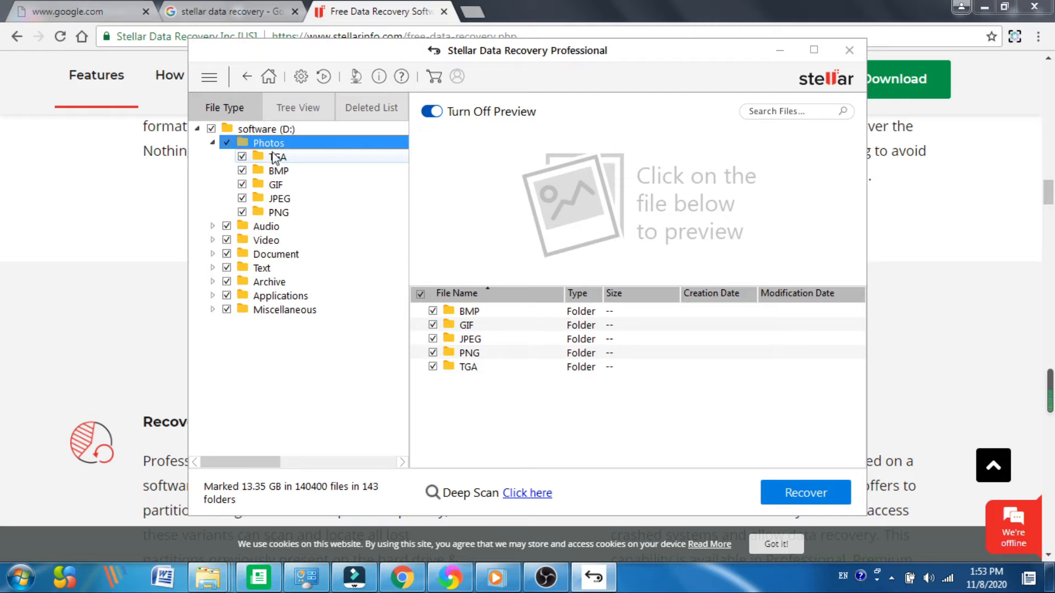
double_click(269, 226)
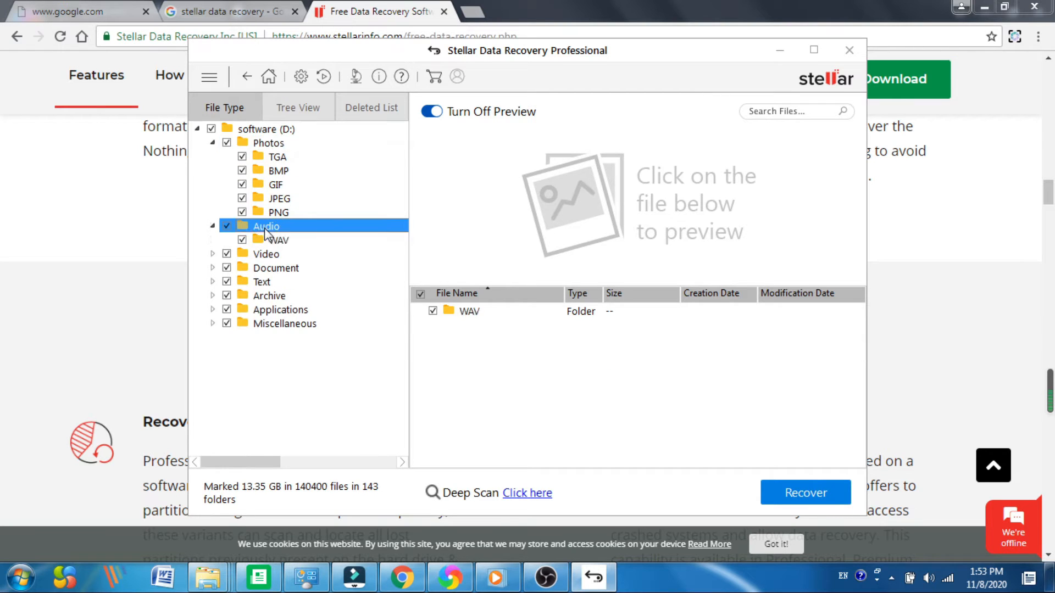
click(271, 268)
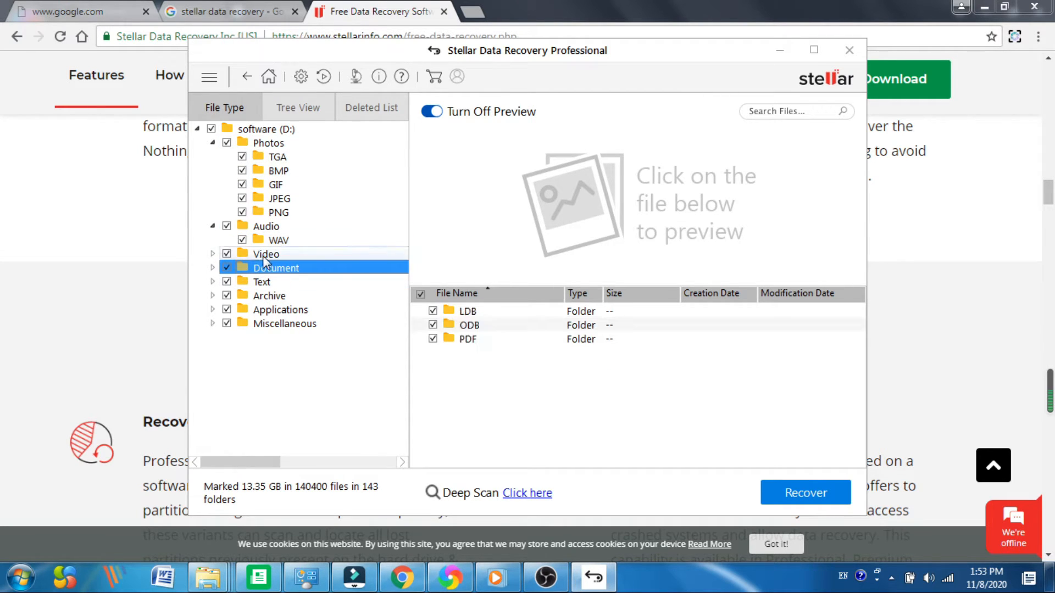
double_click(264, 255)
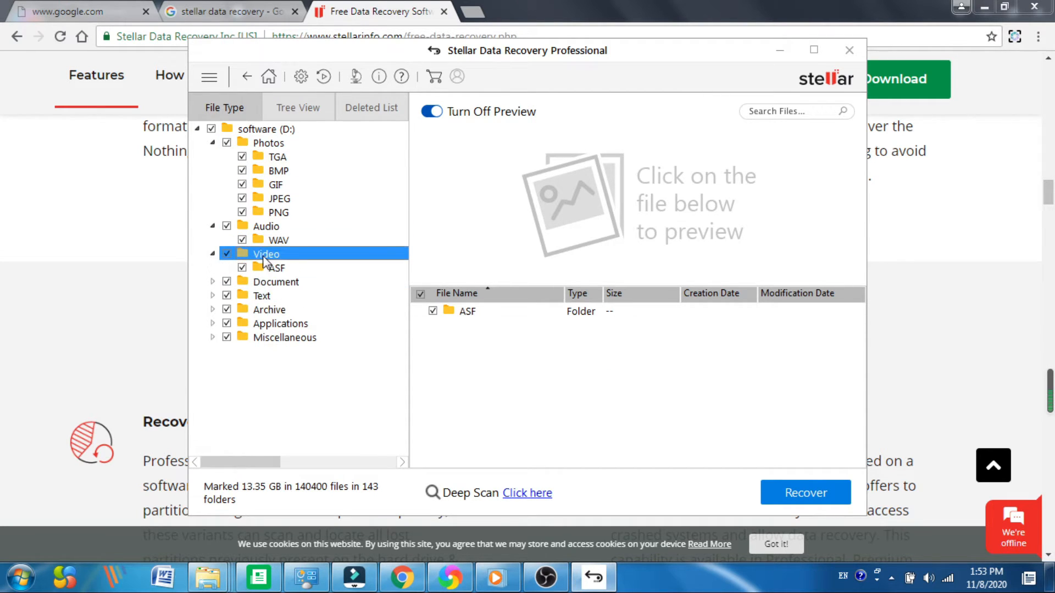
Unmark the whole software (D:) drive in the results so that none of its files are selected for recovery
click(214, 132)
click(211, 129)
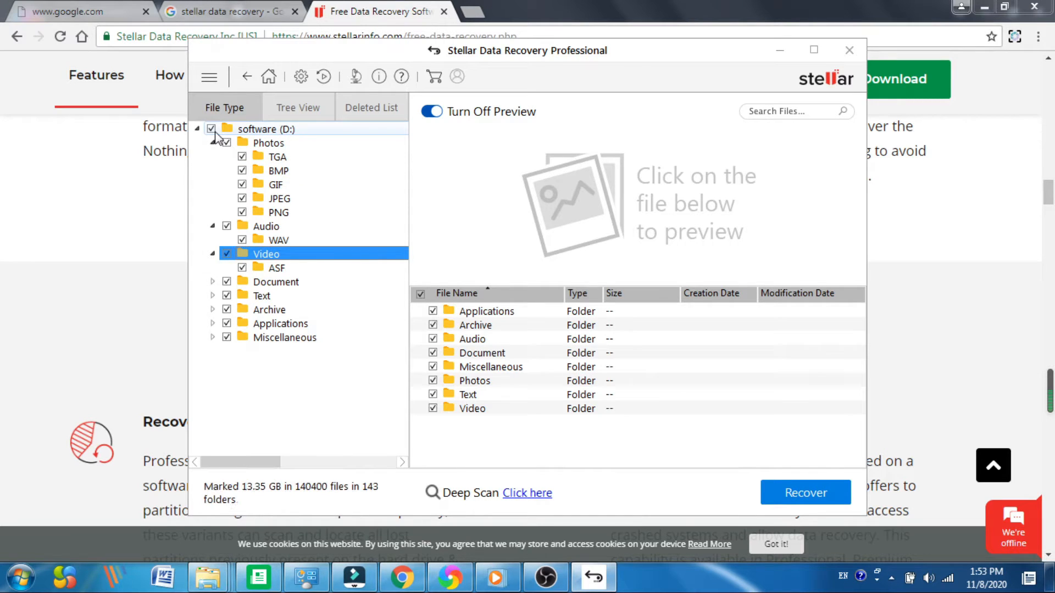
click(211, 129)
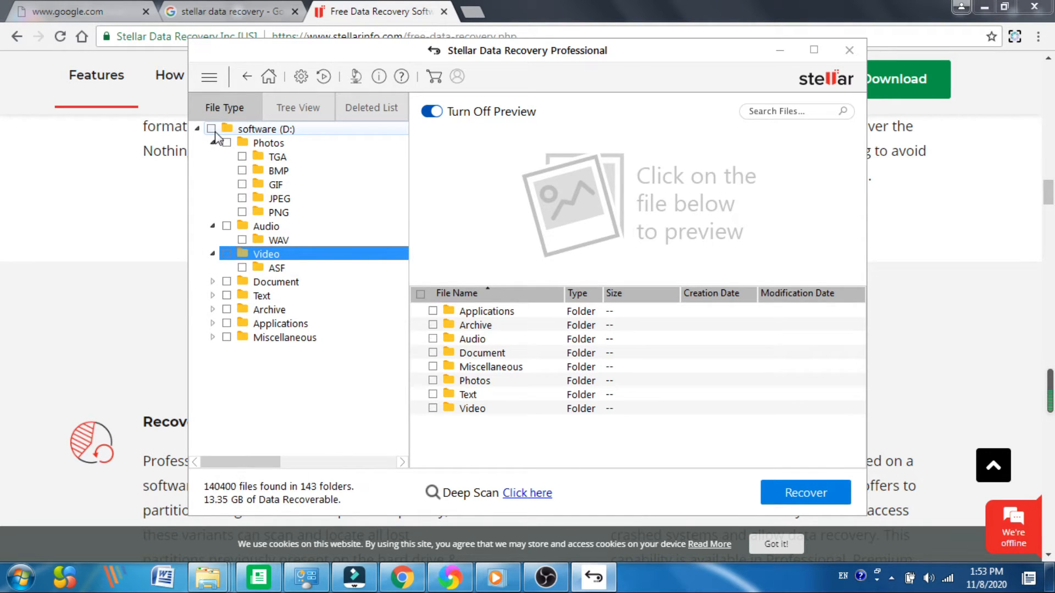
Mark the whole software (D:) drive, check its results by folder tree and deleted items, and return to the file type listing
click(211, 129)
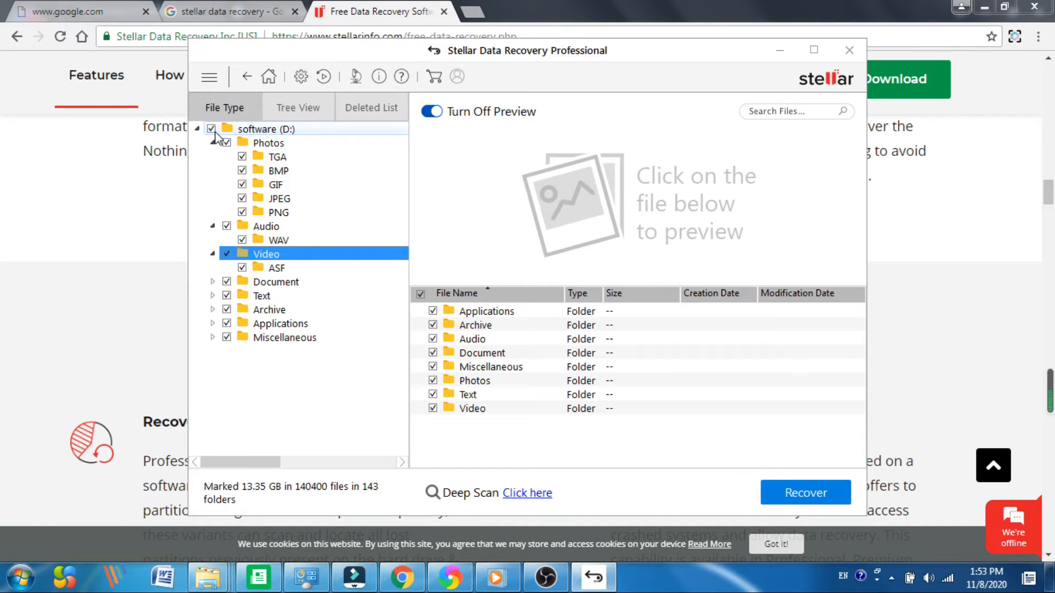
click(306, 108)
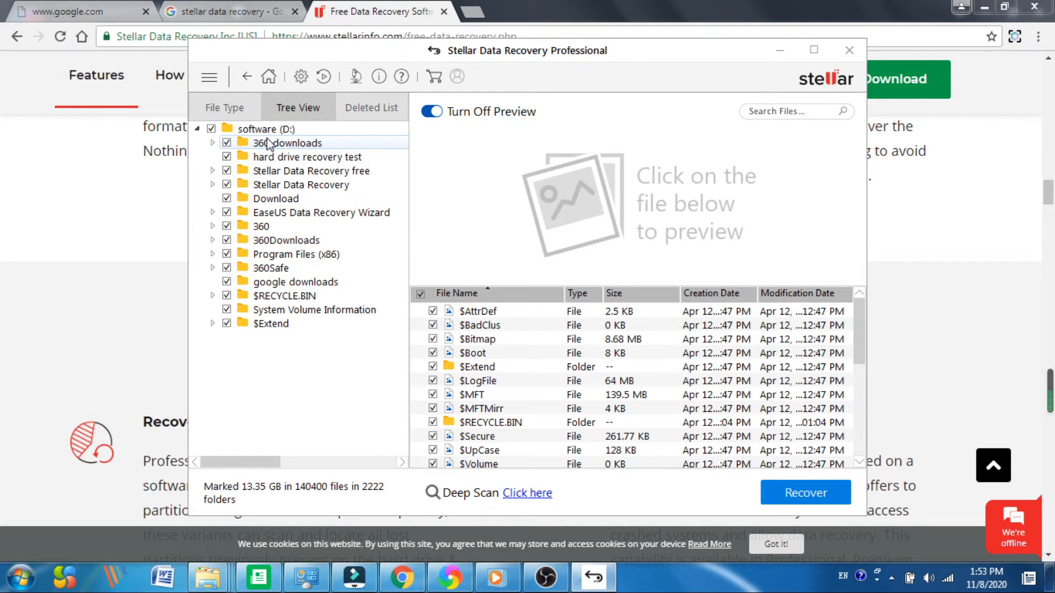
click(367, 109)
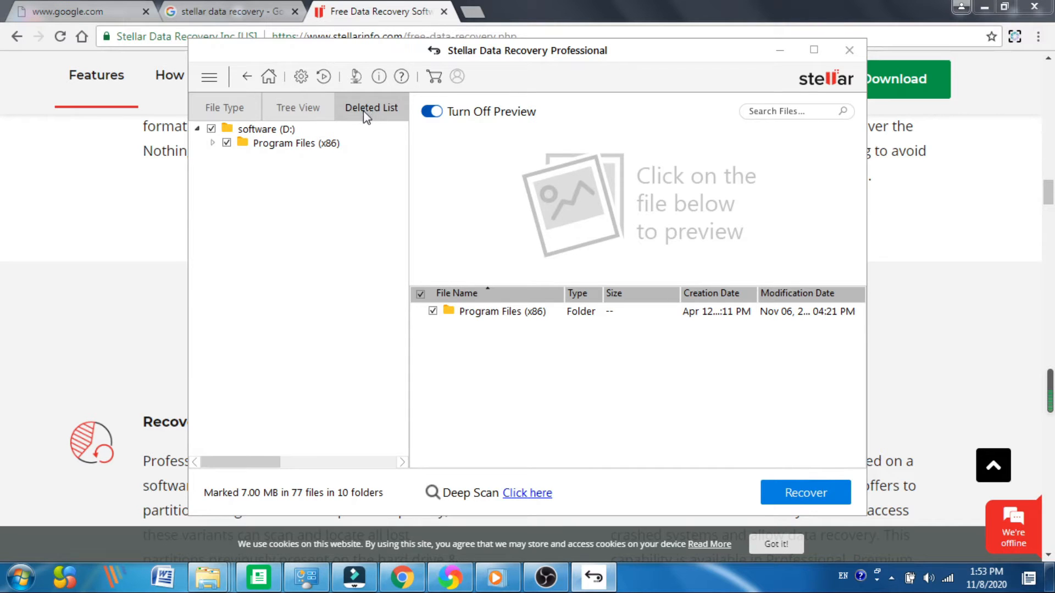
click(247, 110)
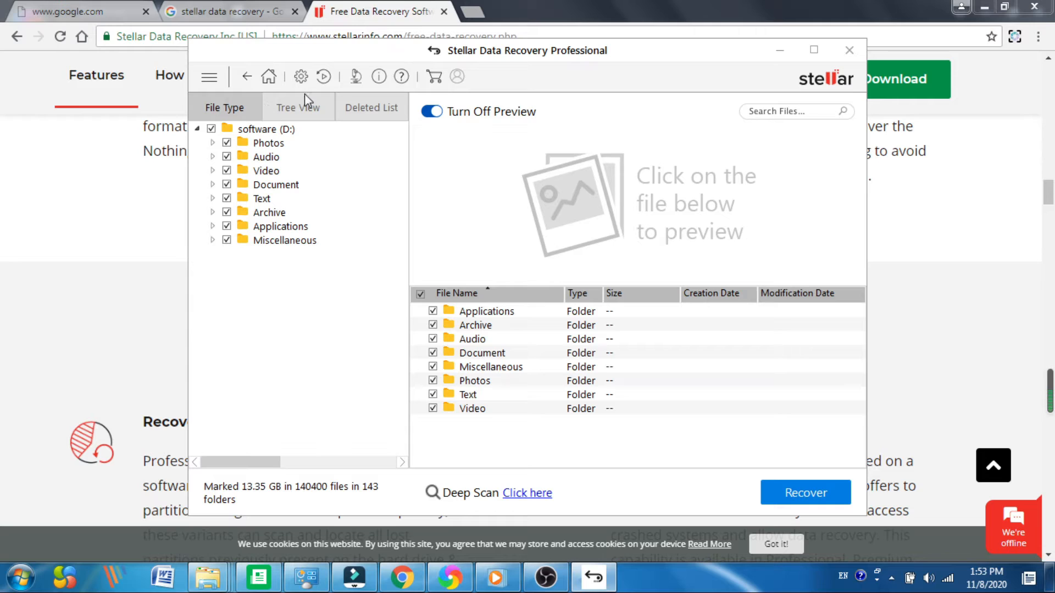
click(218, 131)
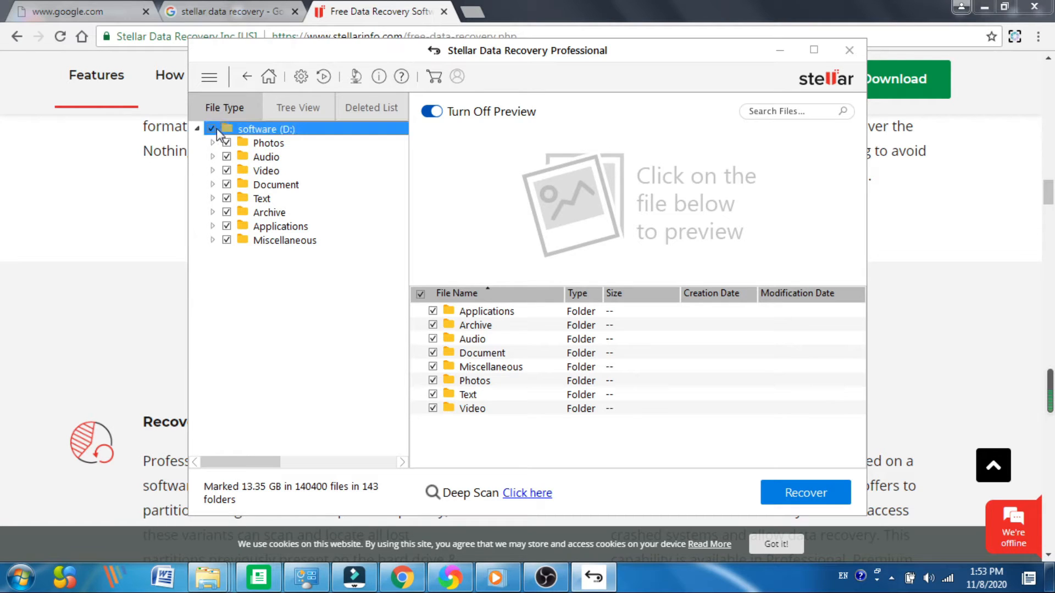
List the JPEG files under Photos and browse through them
double_click(257, 144)
click(291, 198)
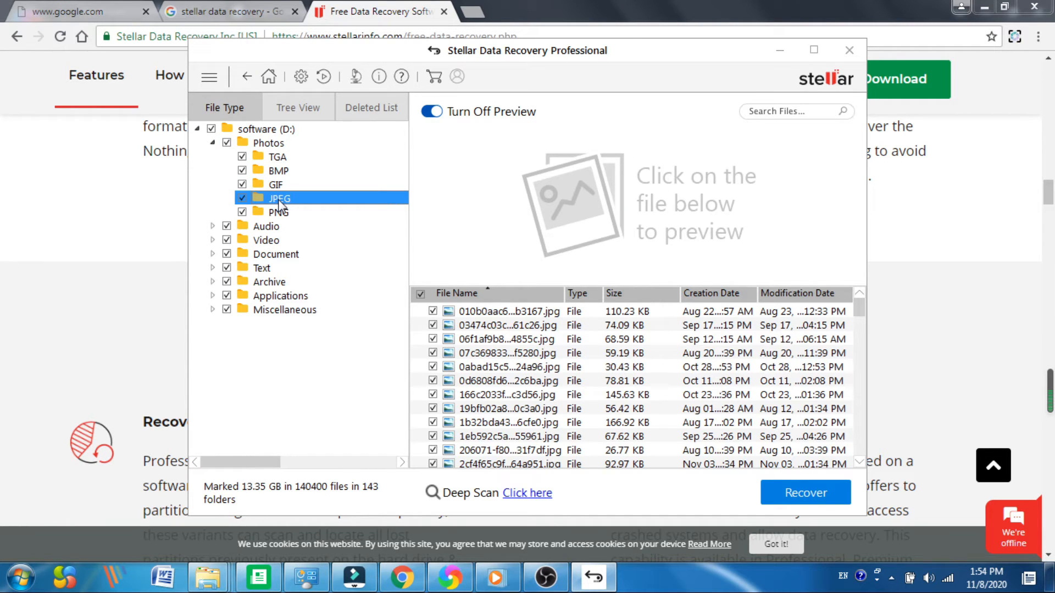
scroll(497, 387, down, 2)
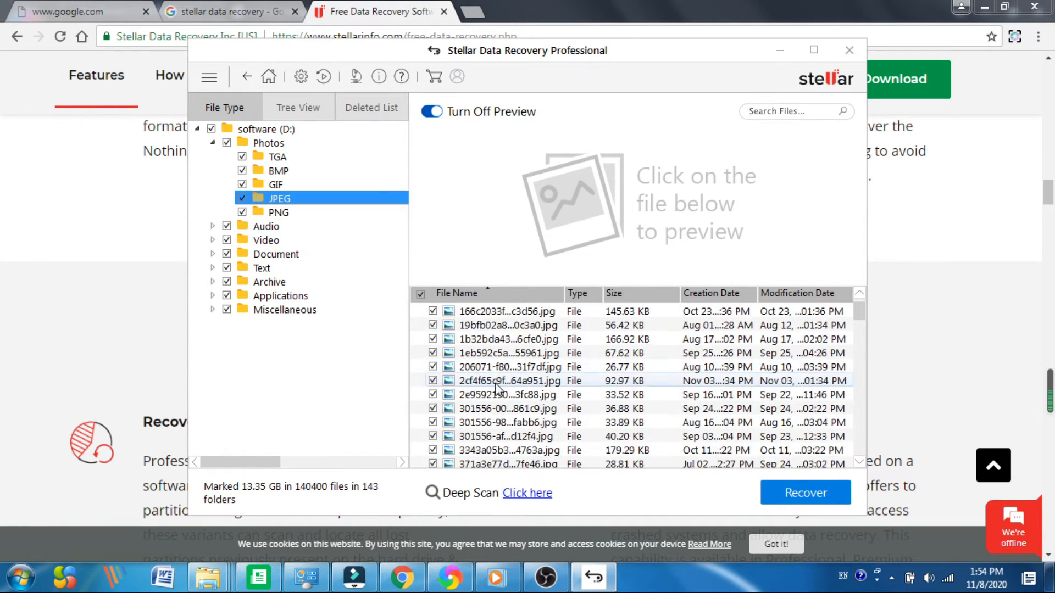
scroll(496, 388, down, 5)
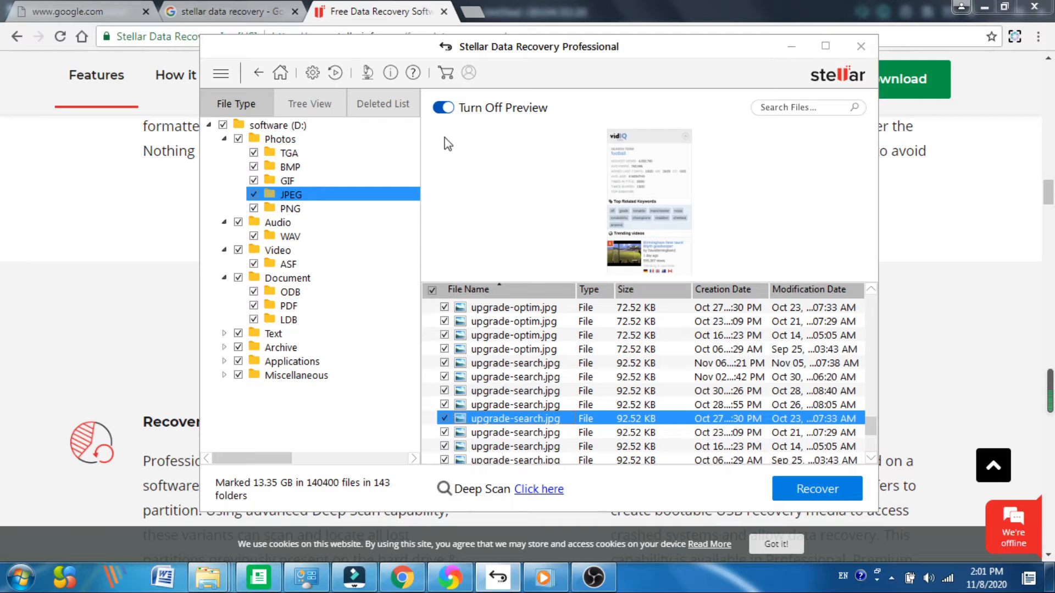
Preview several of the upgrade-search.jpg, upgrade-trends.jpg and upsell-search-dark.jpg images in the JPEG list
click(495, 407)
click(523, 392)
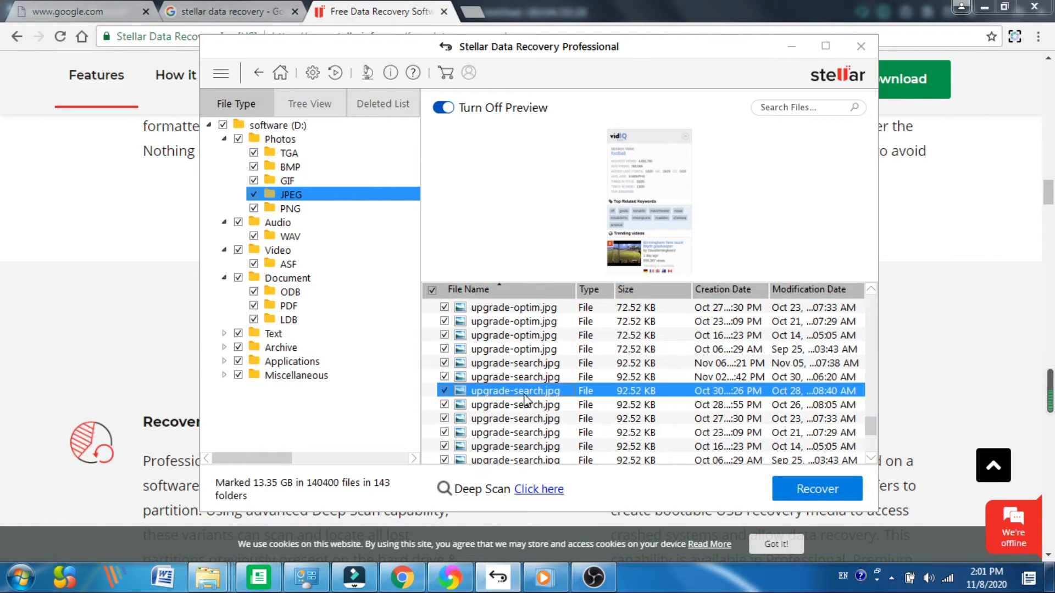
click(527, 378)
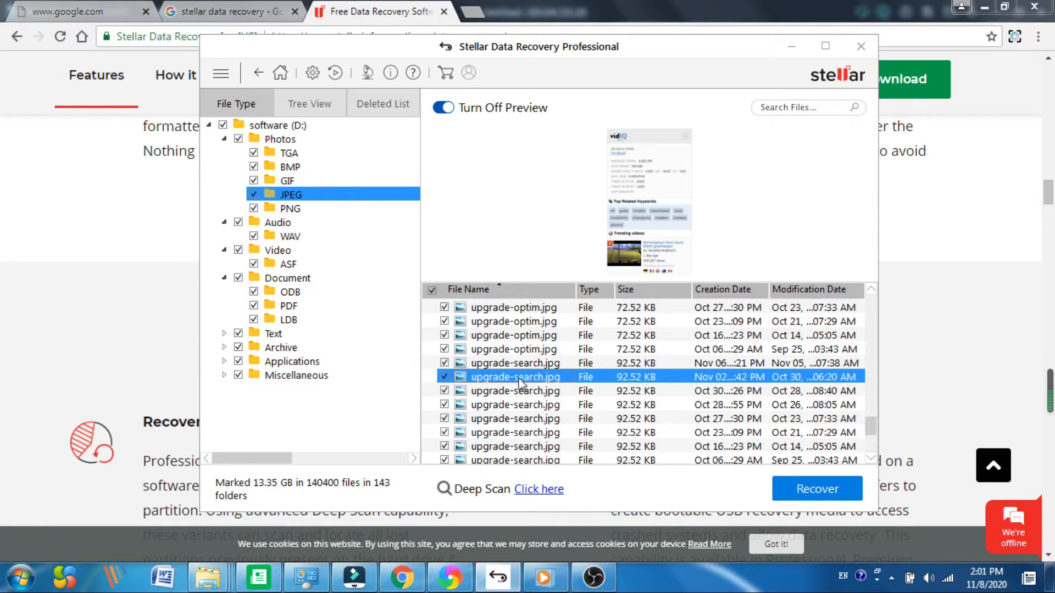
click(517, 419)
click(514, 433)
scroll(512, 437, down, 2)
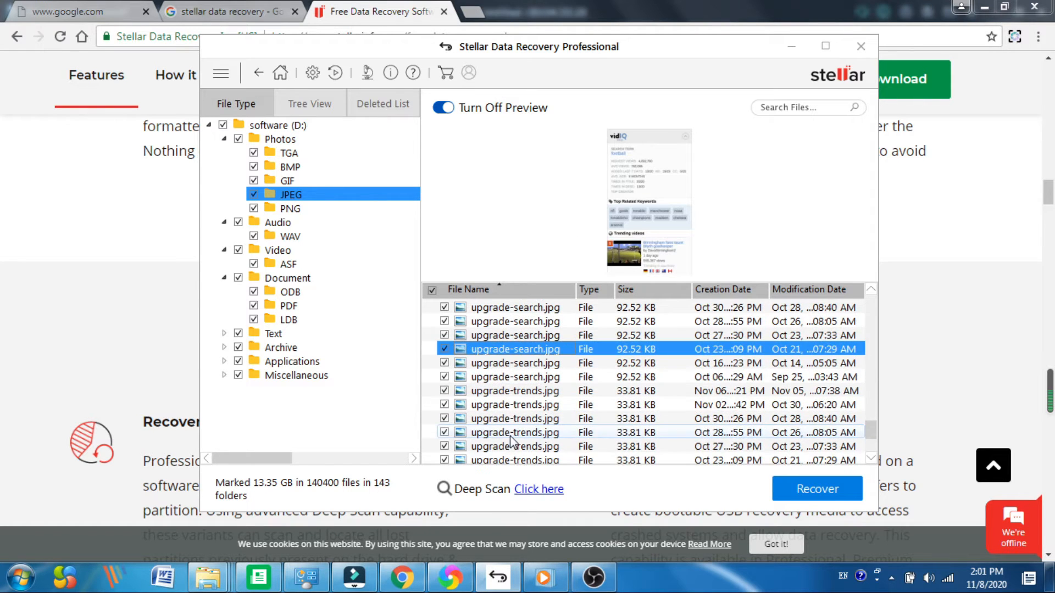
click(512, 433)
scroll(512, 434, down, 2)
click(513, 419)
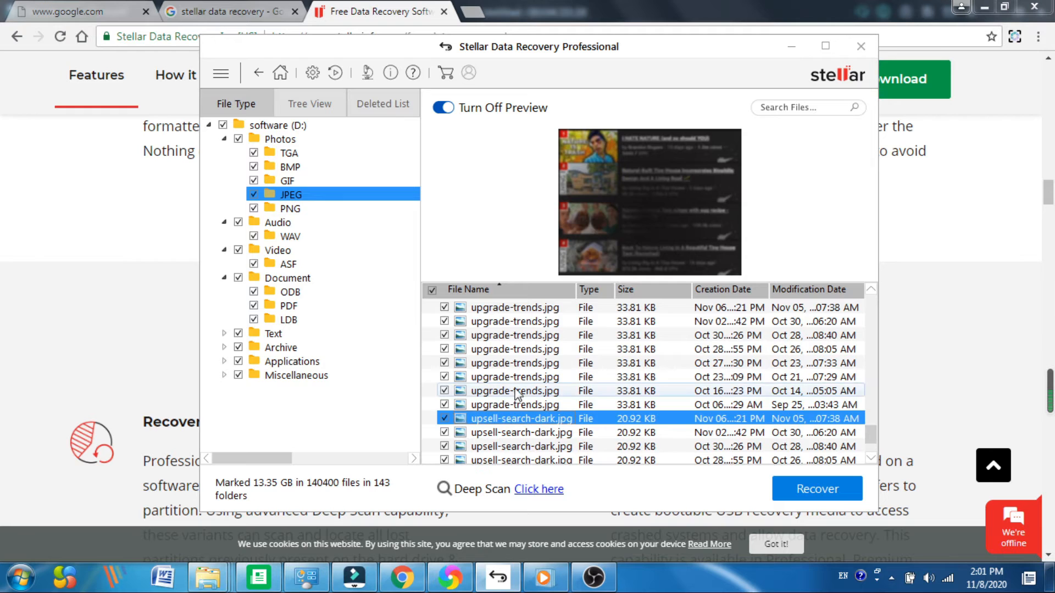
click(516, 392)
scroll(500, 404, up, 1)
scroll(500, 404, up, 2)
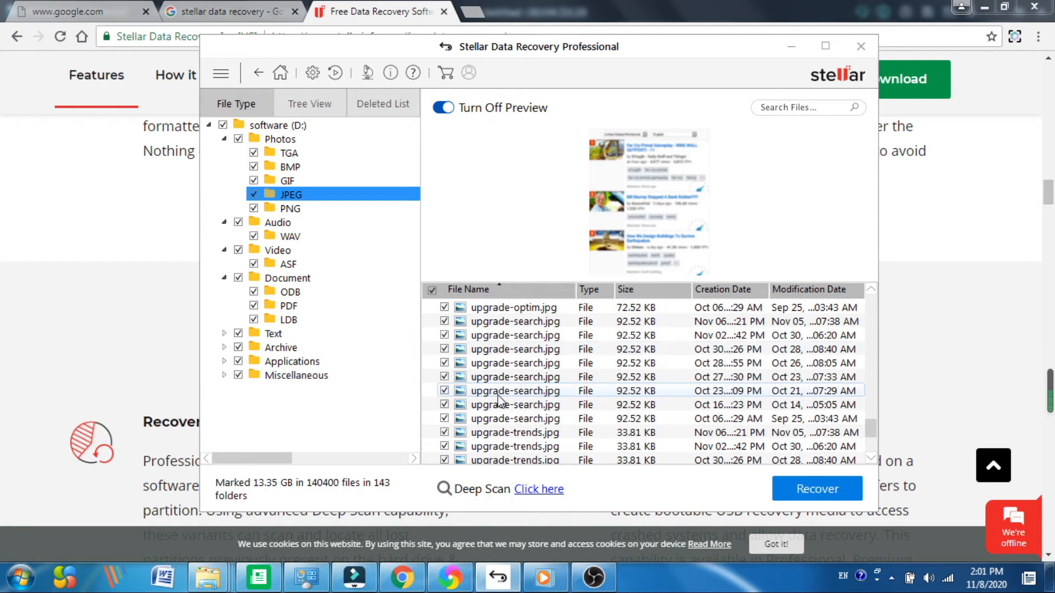
Turn the file preview off and back on, and activate the file search
click(444, 109)
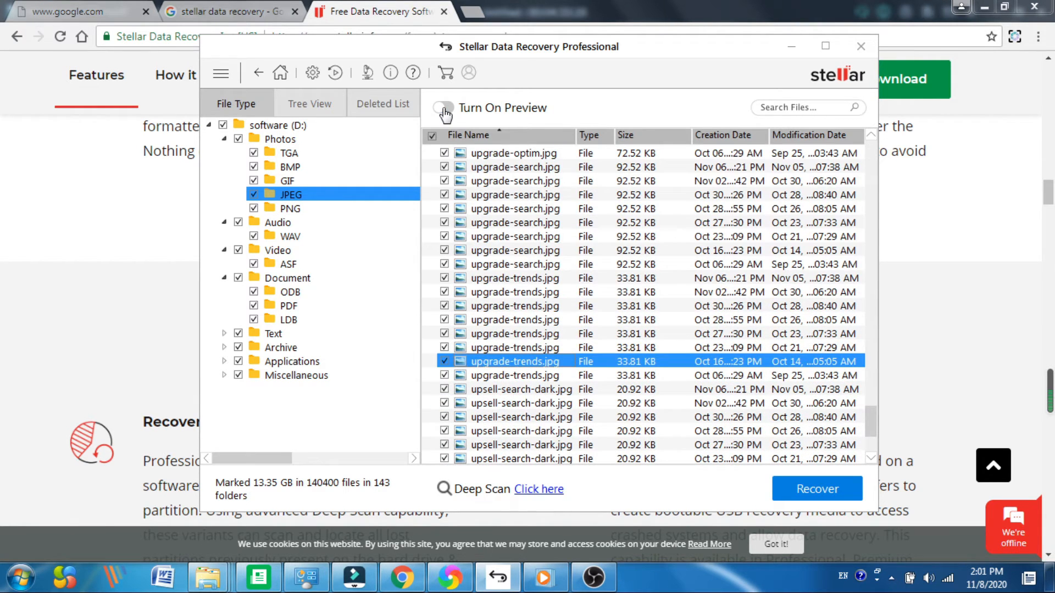
click(444, 109)
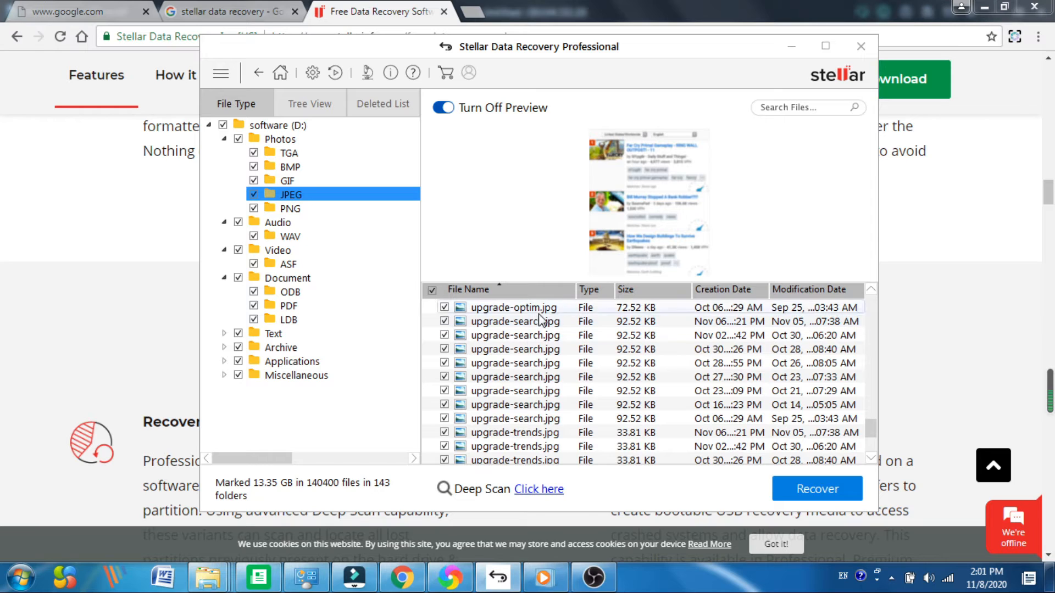
click(788, 108)
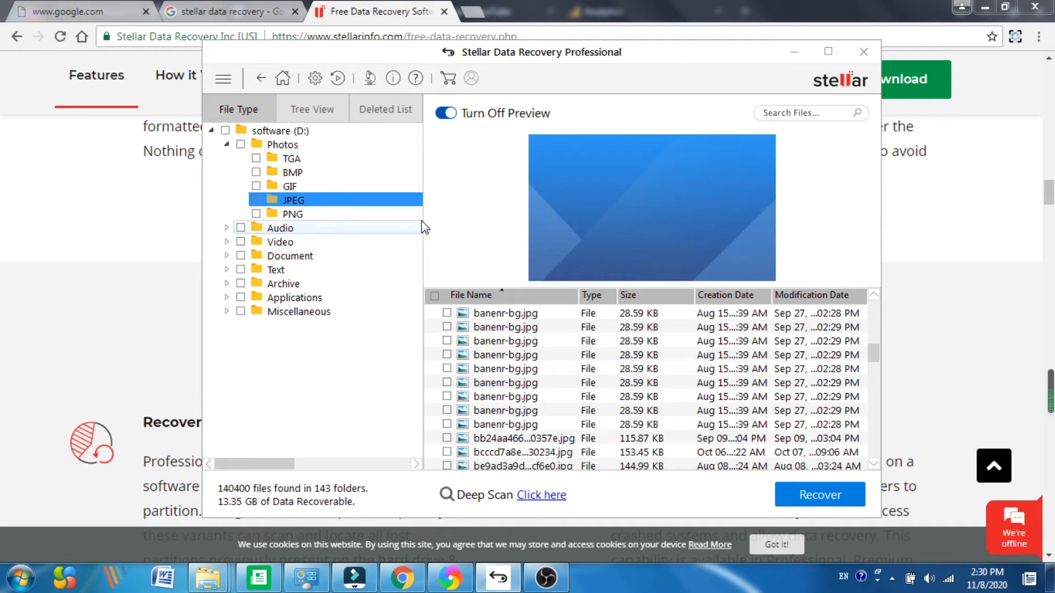
Open the WAV folder under Audio and preview 1.wav, dismissing the partial preview notice
click(296, 227)
click(468, 312)
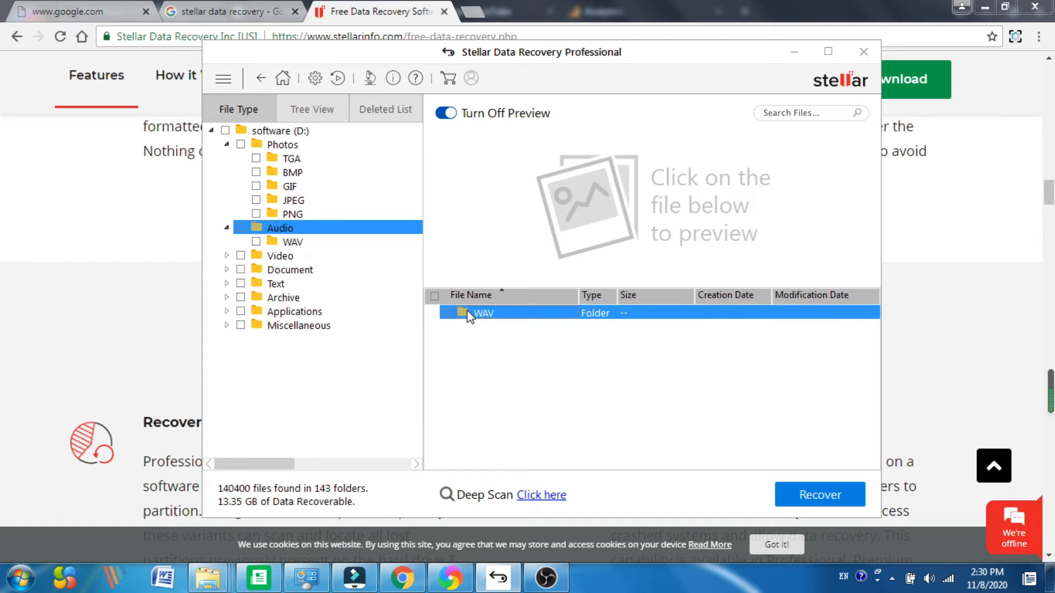
double_click(468, 313)
click(467, 312)
click(626, 282)
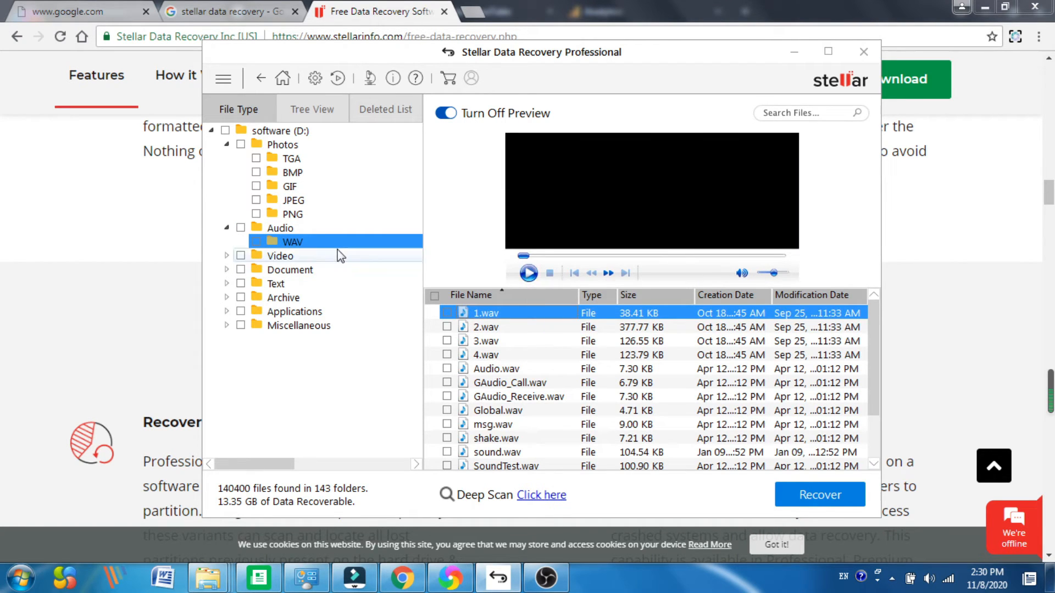
Open the ASF folder under Video and preview shark.asf, dismissing the partial preview notice
click(285, 259)
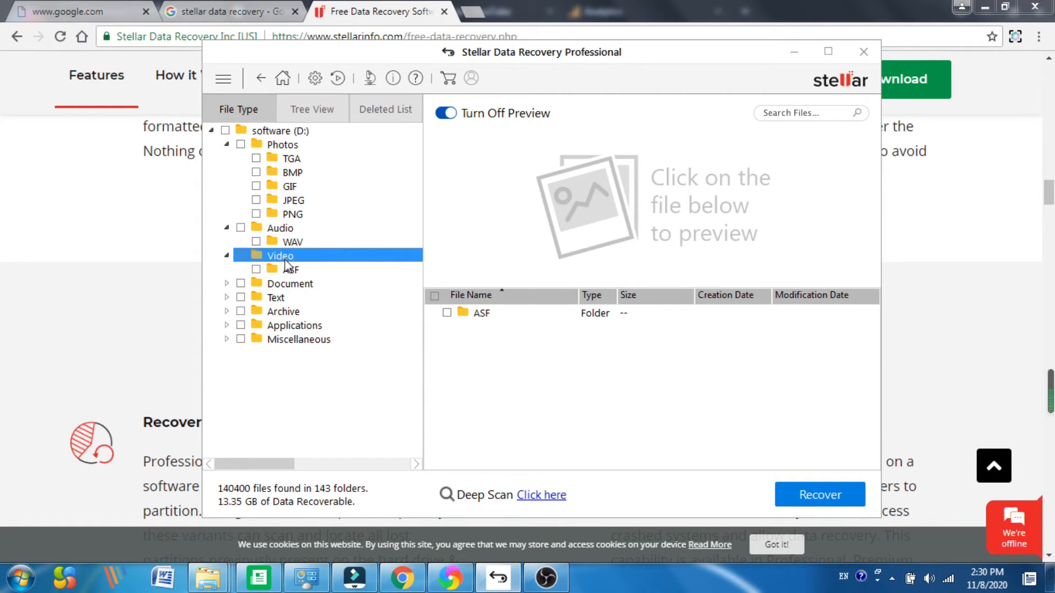
click(286, 269)
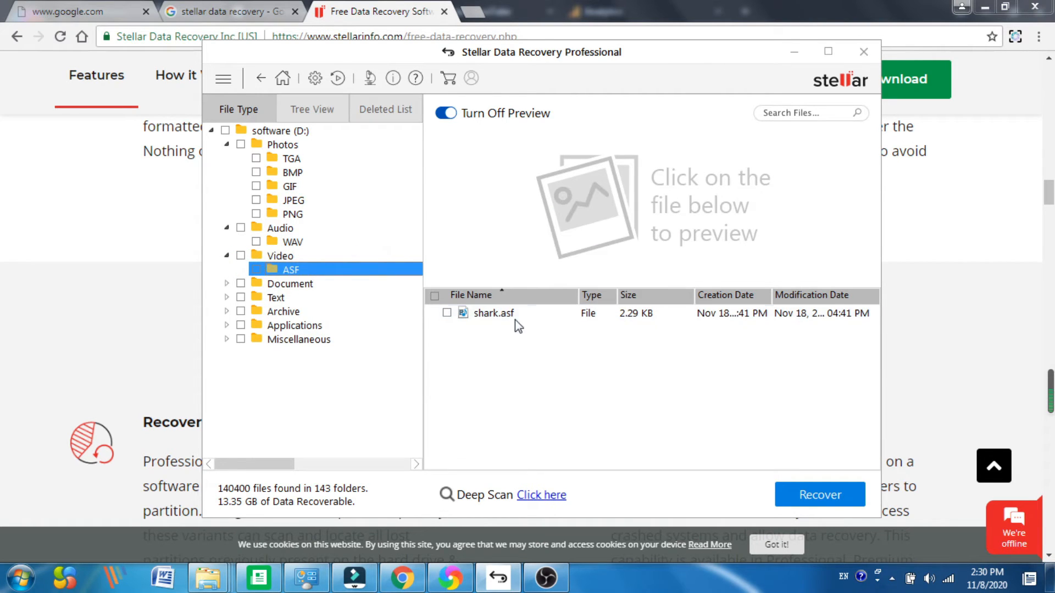
click(477, 313)
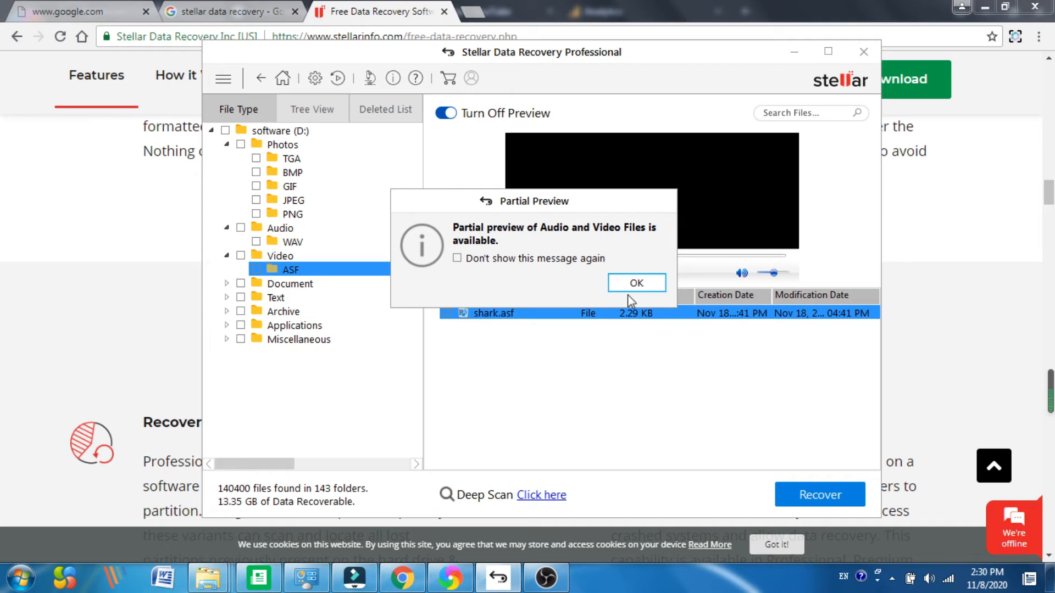
click(637, 283)
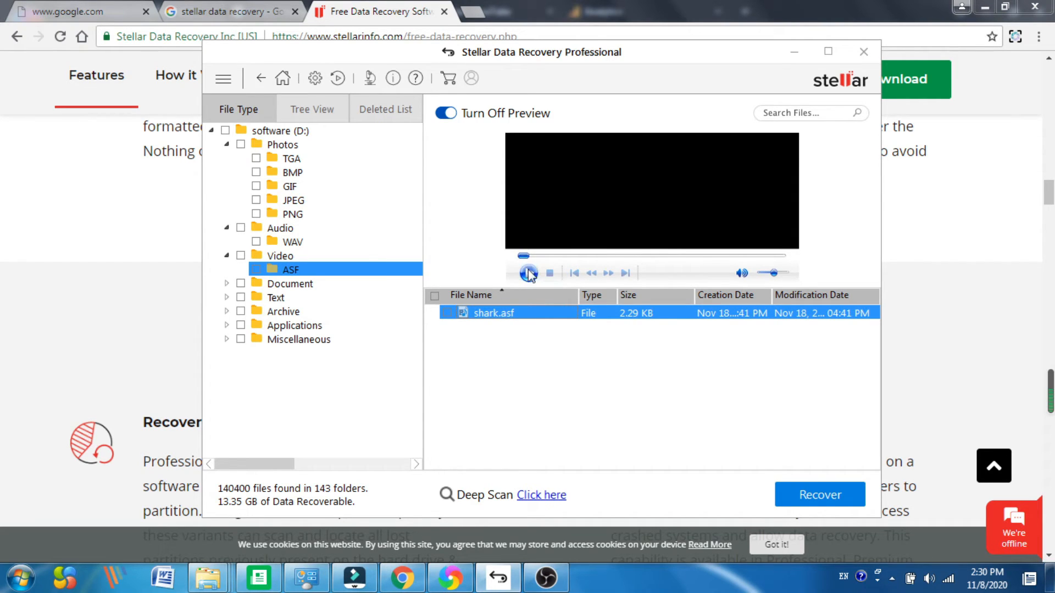
List the PDF files under Document and preview several of the Eula PDFs
double_click(275, 284)
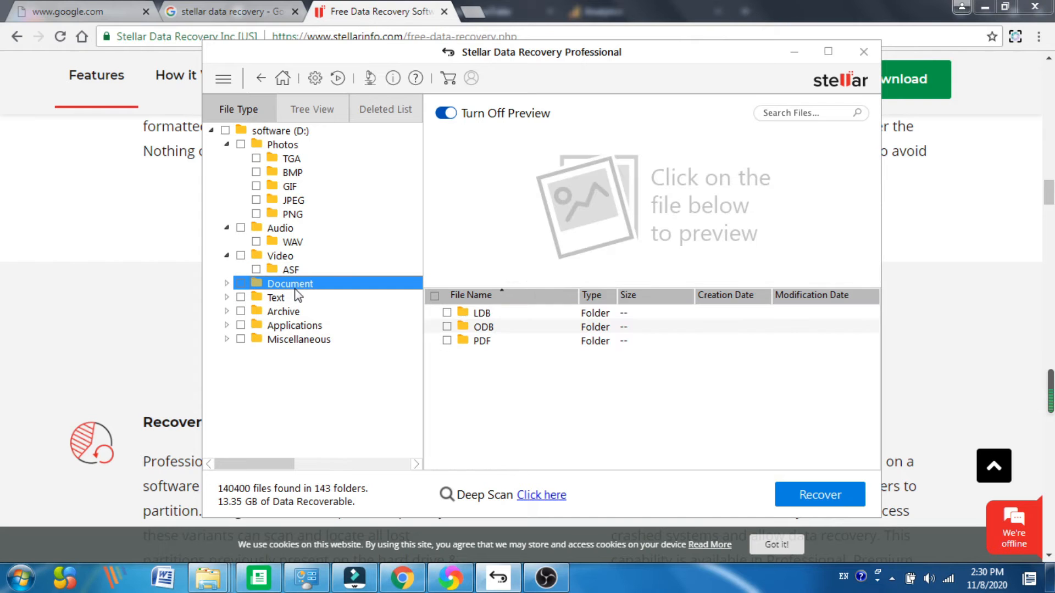
click(291, 311)
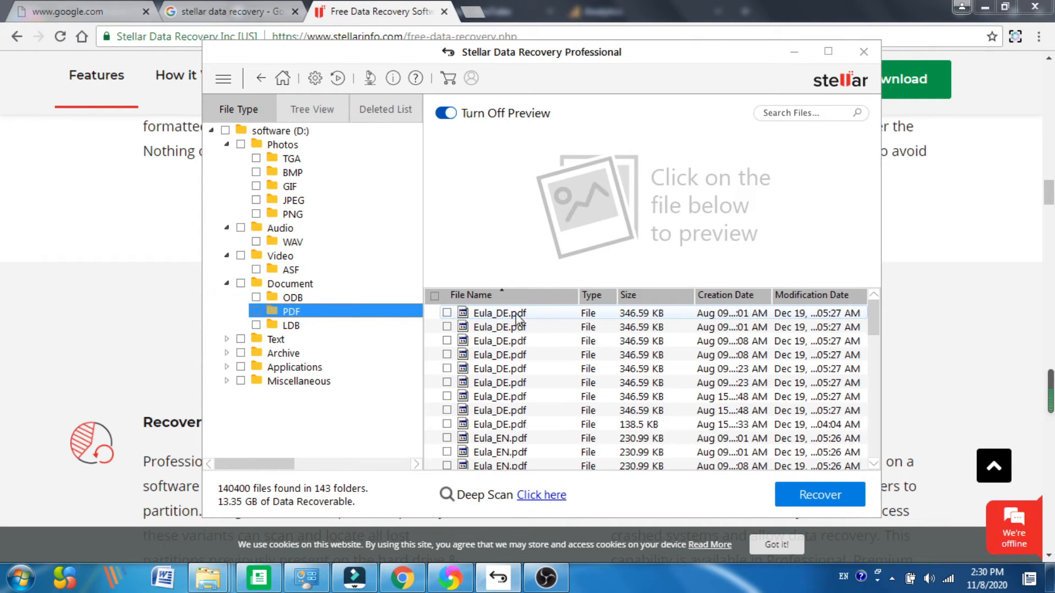
click(489, 314)
click(490, 328)
scroll(494, 352, down, 5)
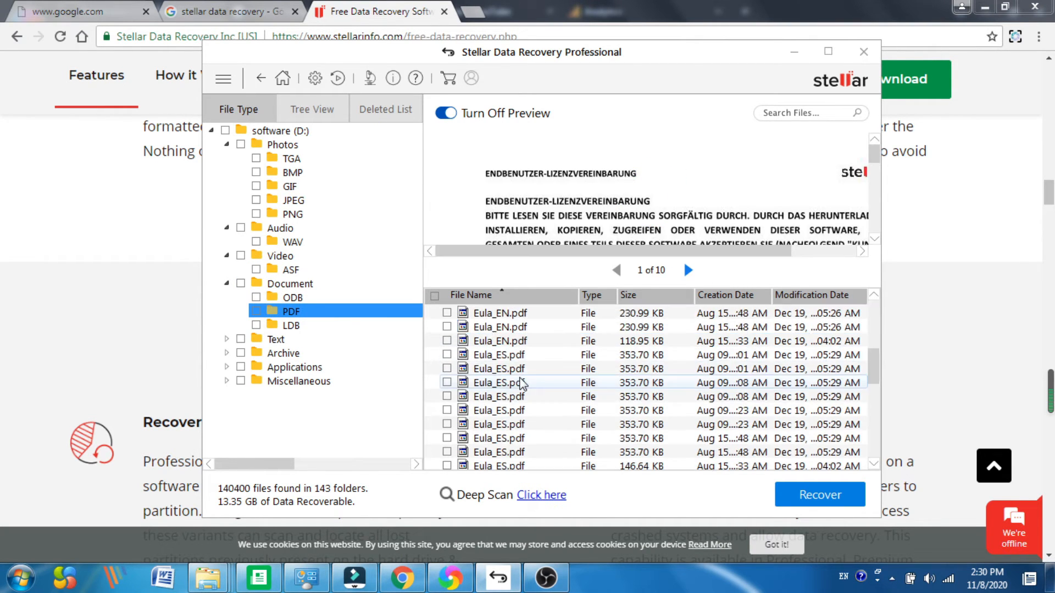
click(519, 383)
scroll(530, 341, up, 1)
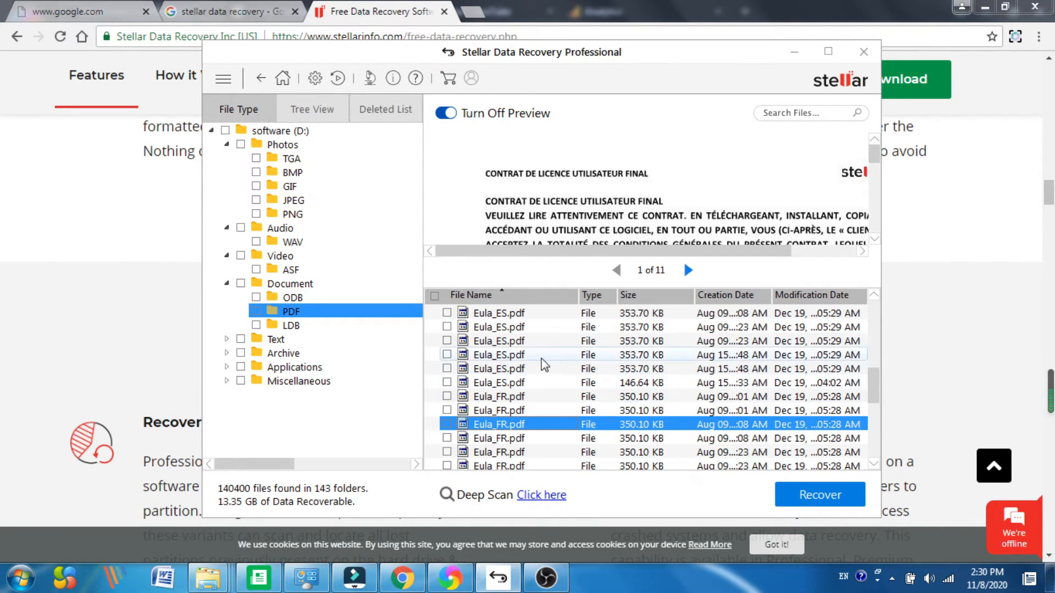
Return to the JPEG files under Photos and preview several images, ending with the 5.36 KB Skin.jpg
click(299, 200)
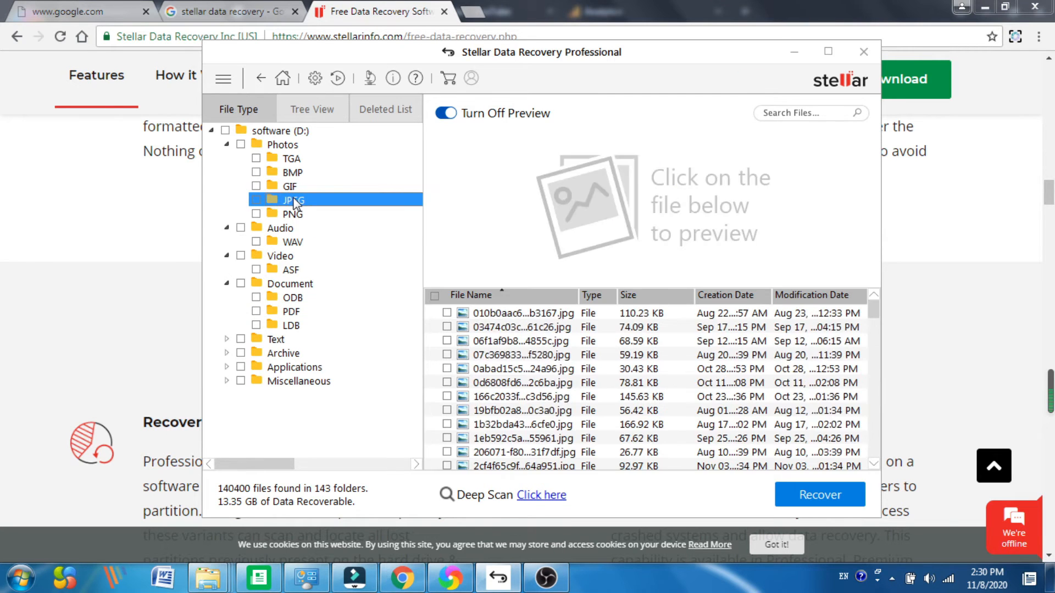
click(550, 452)
scroll(565, 439, down, 10)
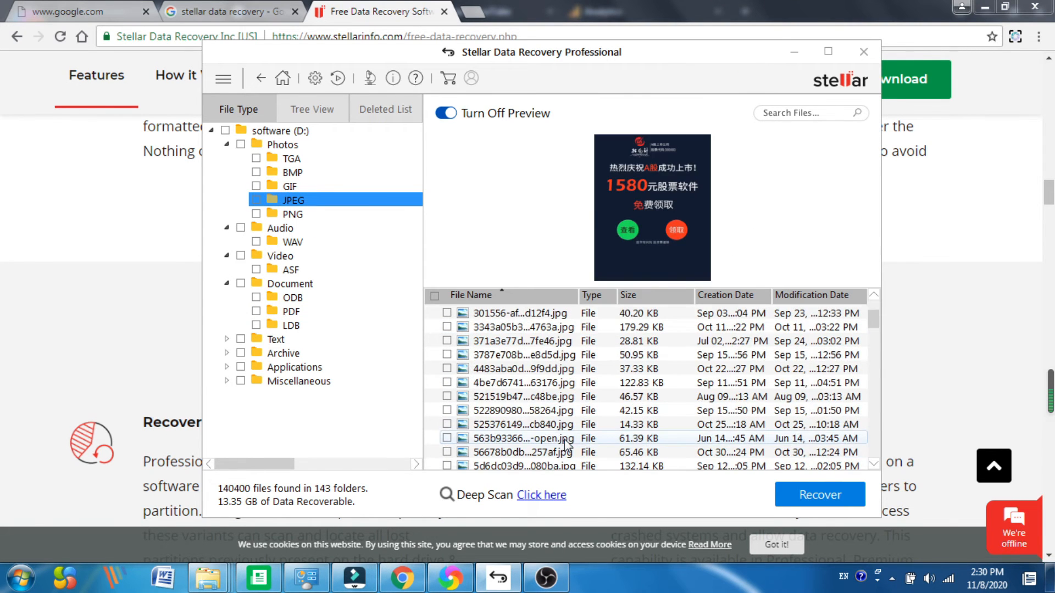
click(565, 439)
scroll(565, 438, down, 5)
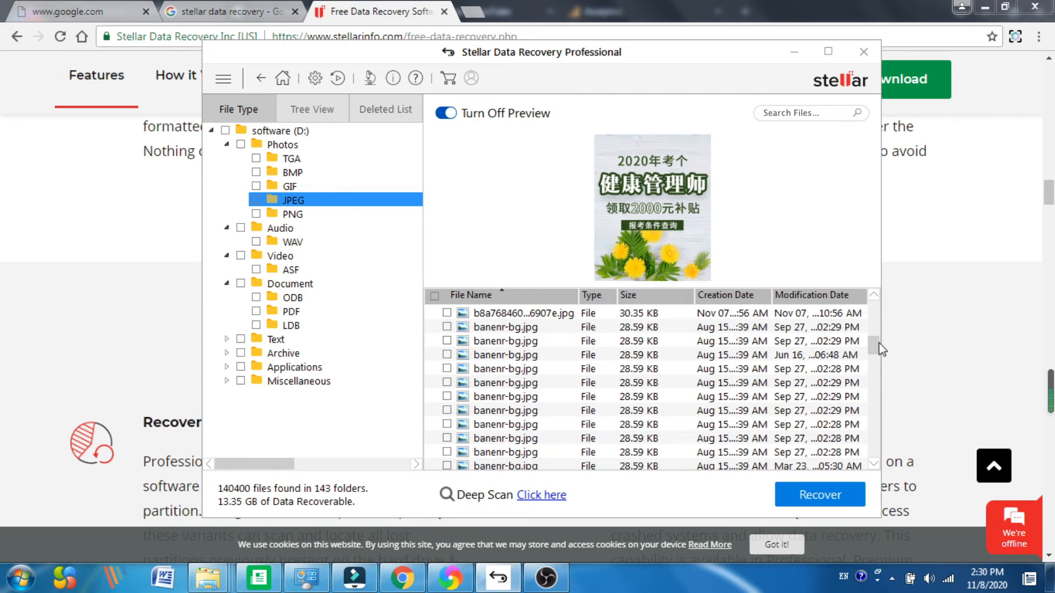
drag(874, 348, 874, 405)
scroll(746, 376, down, 1)
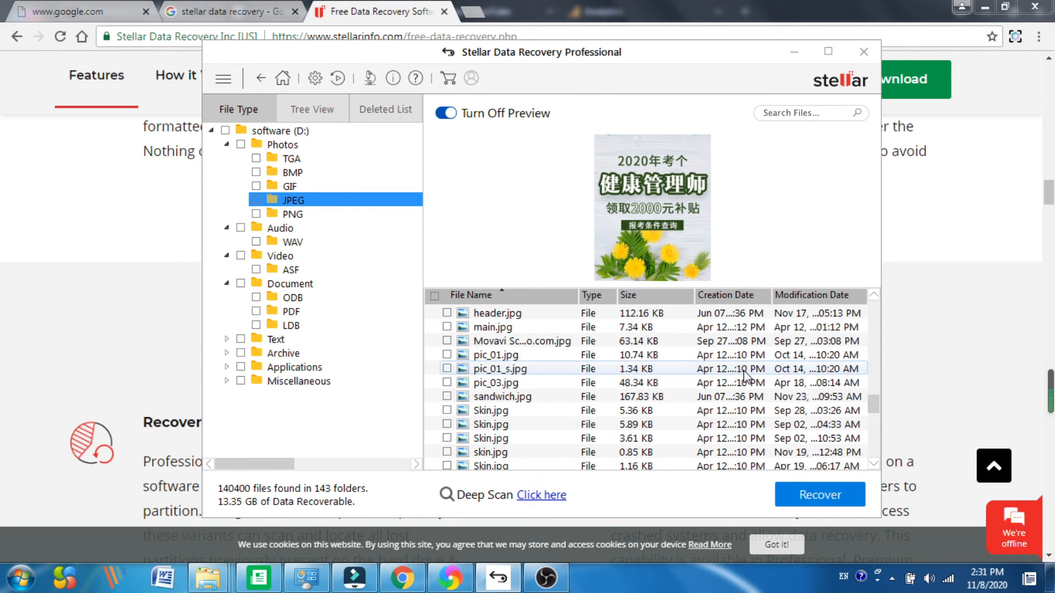
click(565, 414)
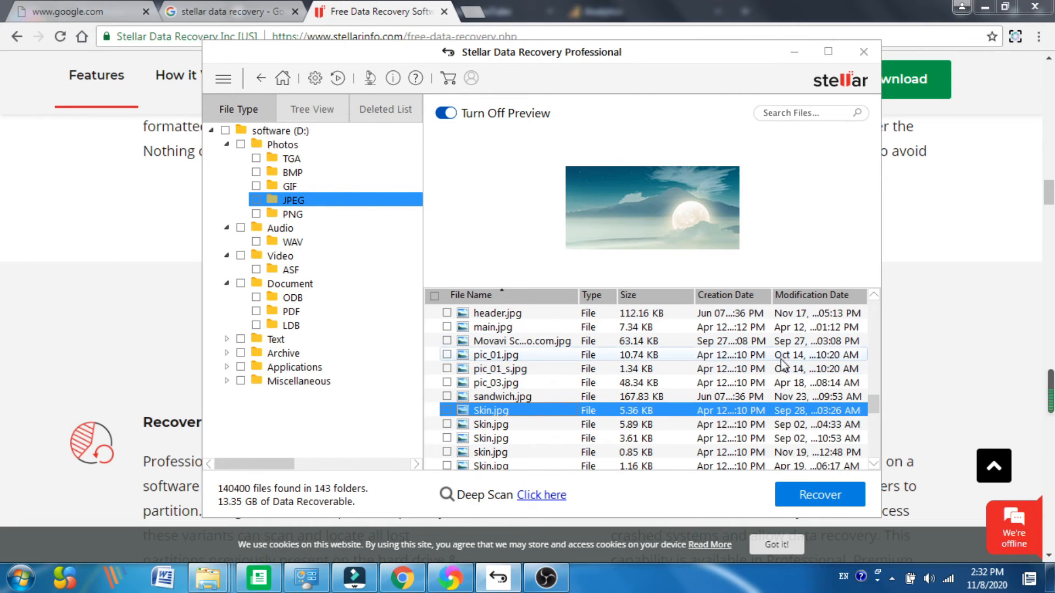
Mark the 5.36 KB Skin.jpg for recovery
click(478, 438)
click(476, 410)
click(447, 411)
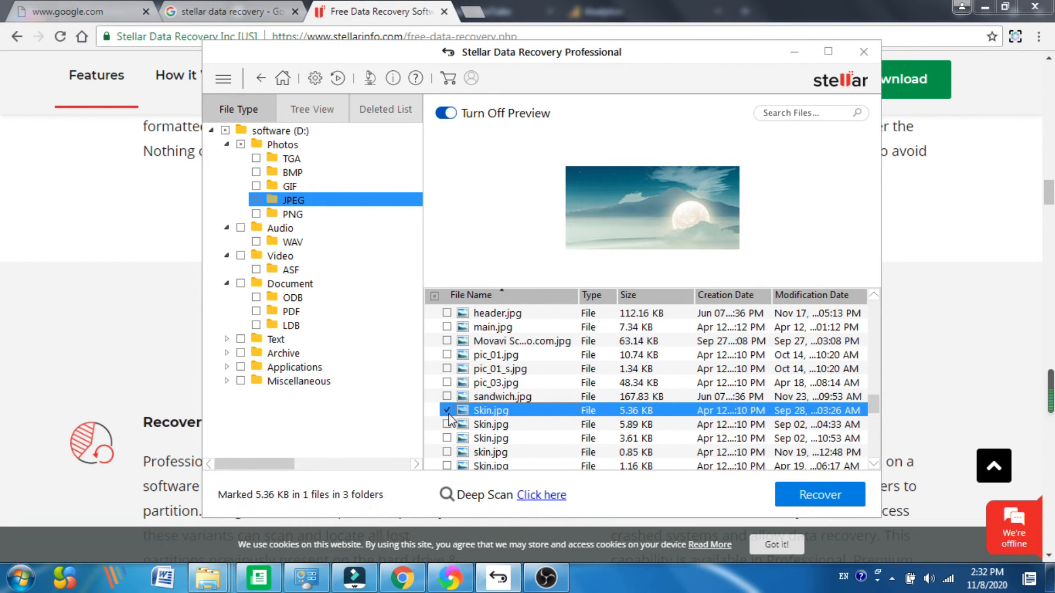
Preview and mark for recovery the upgrade-trends.jpg modified Oct 30 and the upgrade-search.jpg modified Sep 25
scroll(530, 430, down, 10)
scroll(530, 430, down, 1)
click(505, 413)
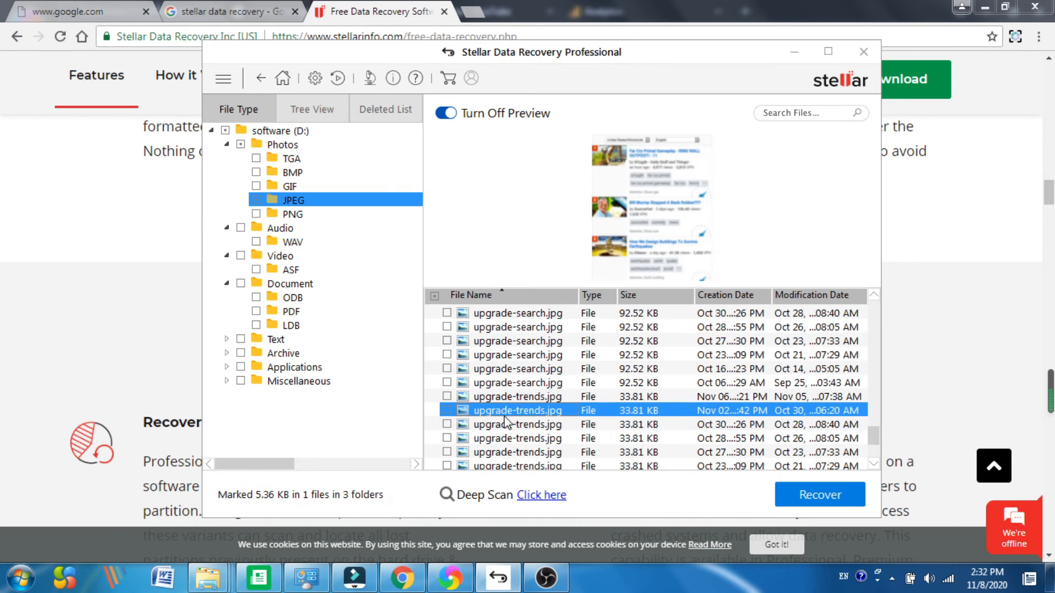
click(447, 410)
click(488, 385)
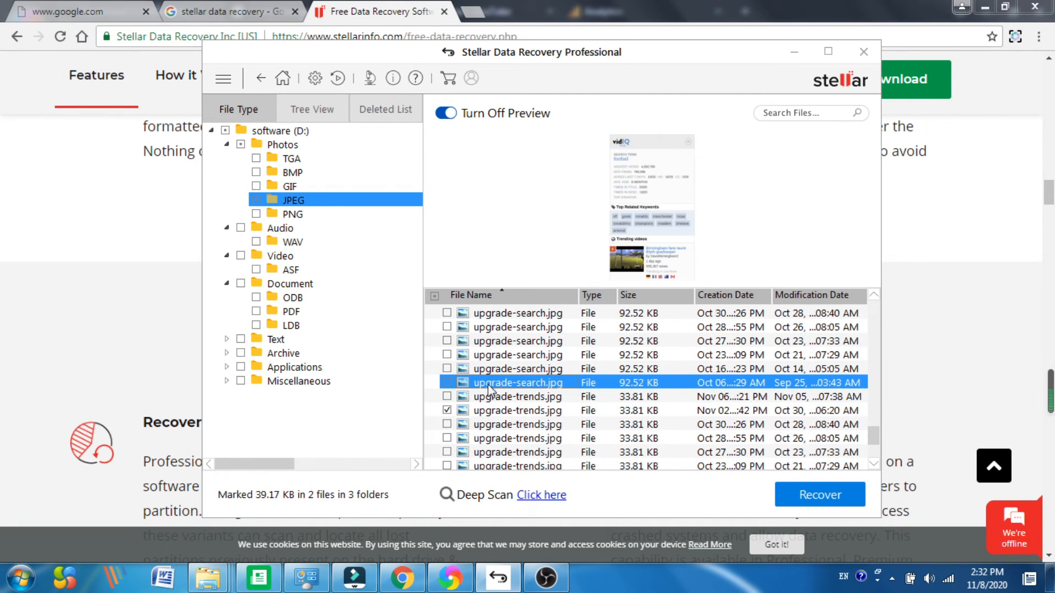
click(446, 383)
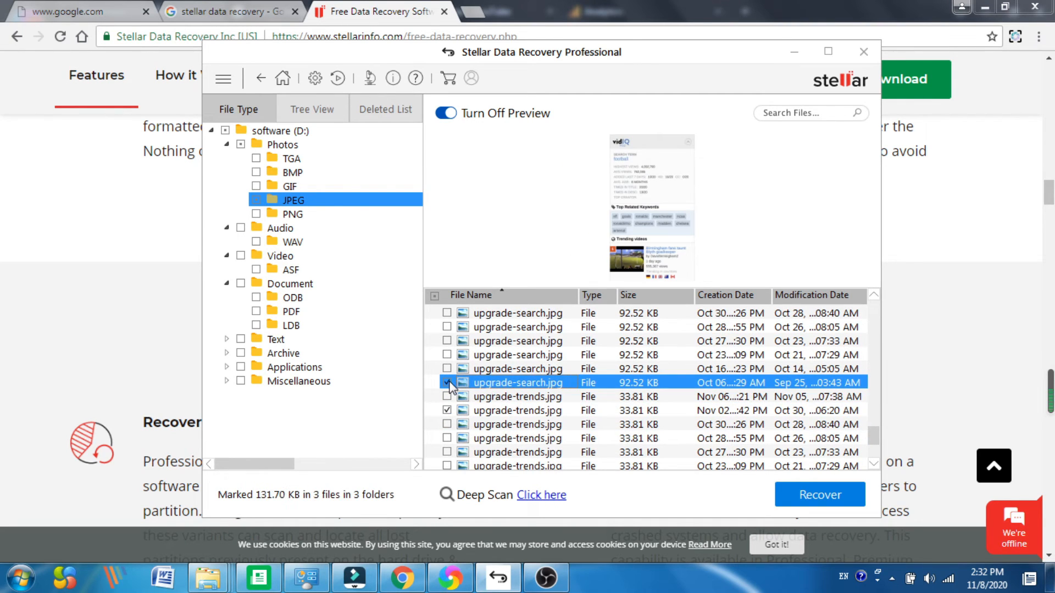
List the PDF files under Document and mark the second through fifth Eula_DE.pdf entries for recovery
click(291, 214)
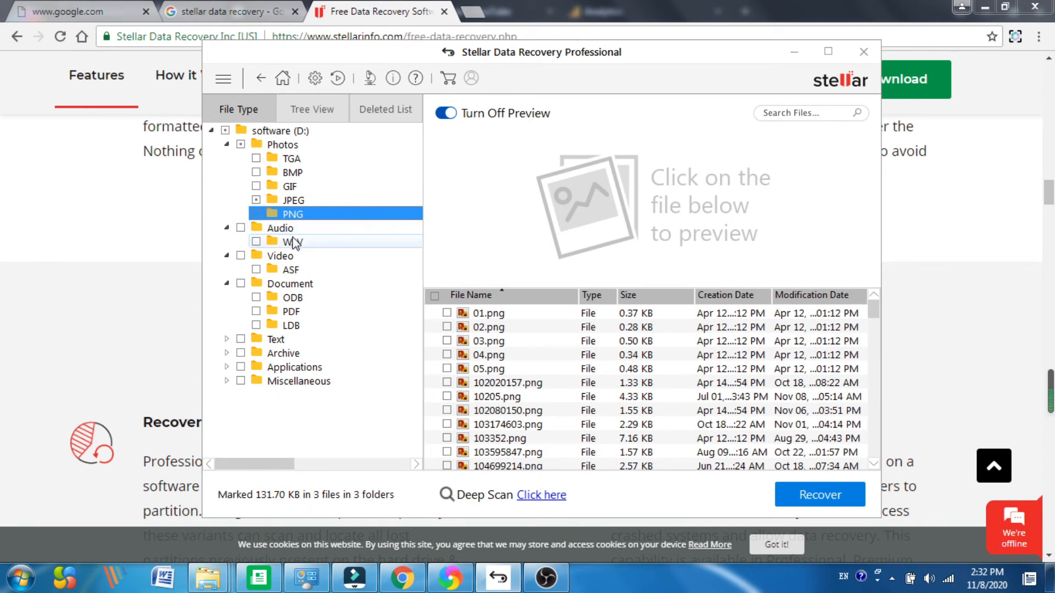
click(288, 286)
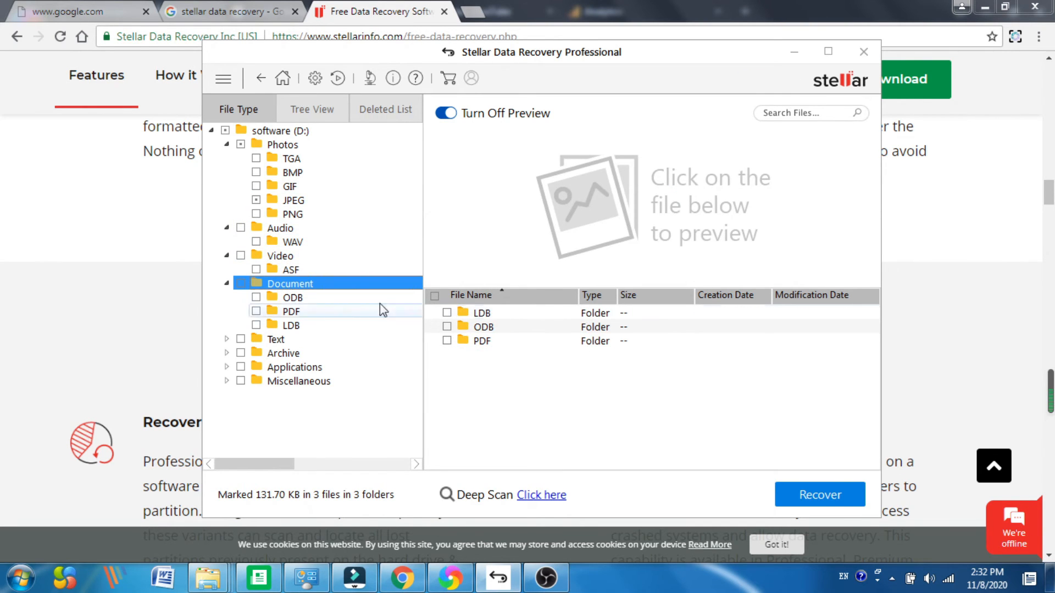
click(304, 299)
click(466, 370)
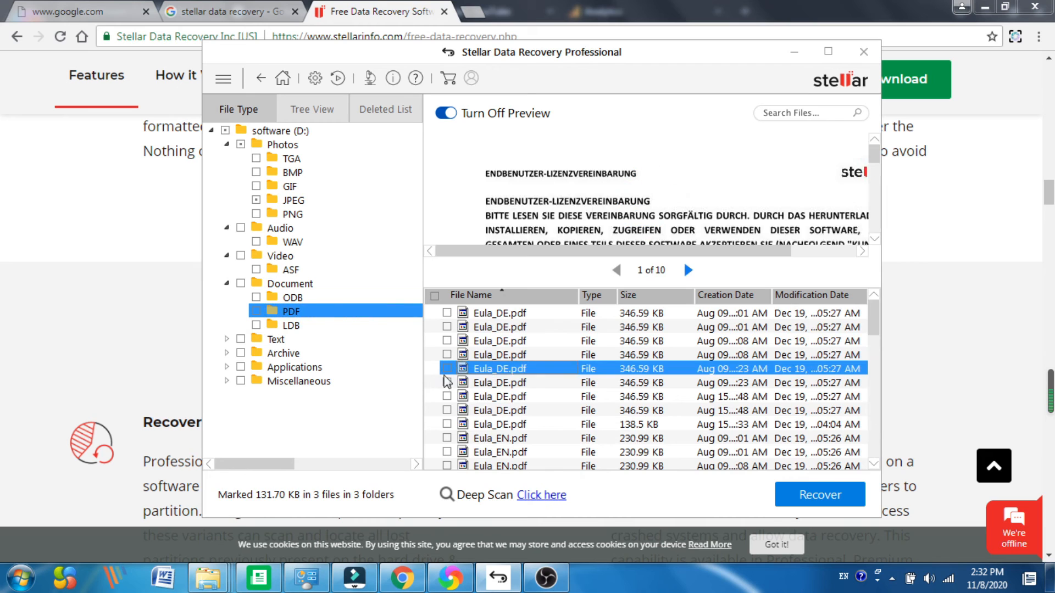
click(447, 368)
click(450, 355)
click(447, 341)
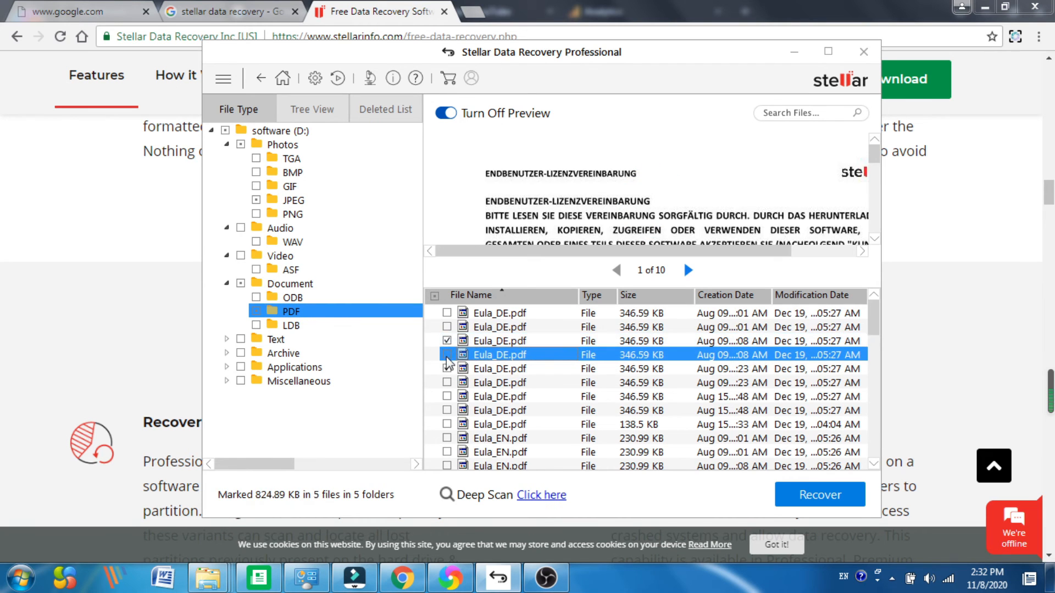
click(447, 355)
click(446, 326)
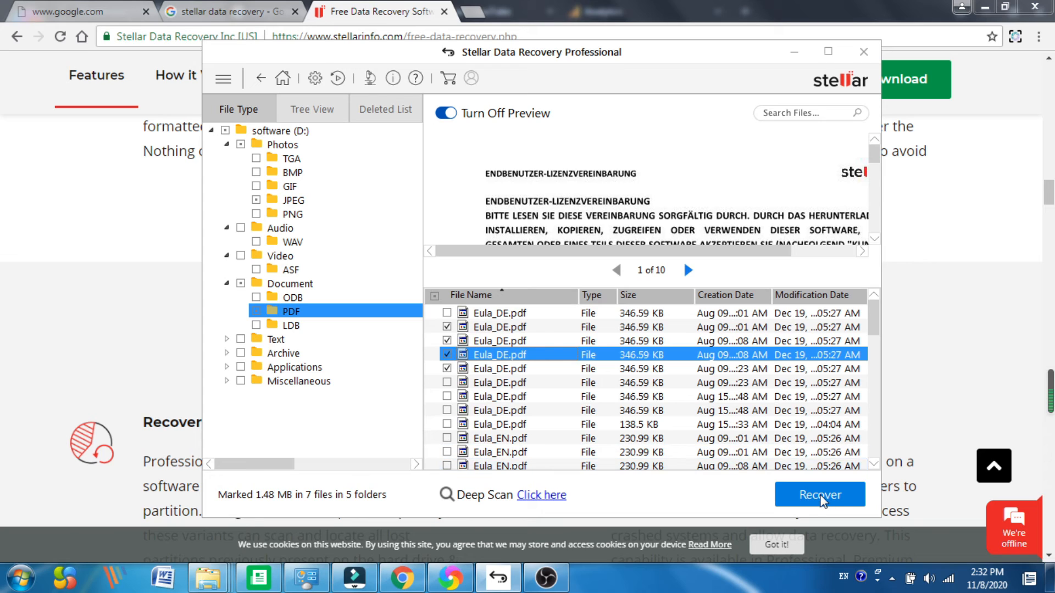
Start recovering the marked files and browse to the media files (F:) drive for the save destination
click(820, 496)
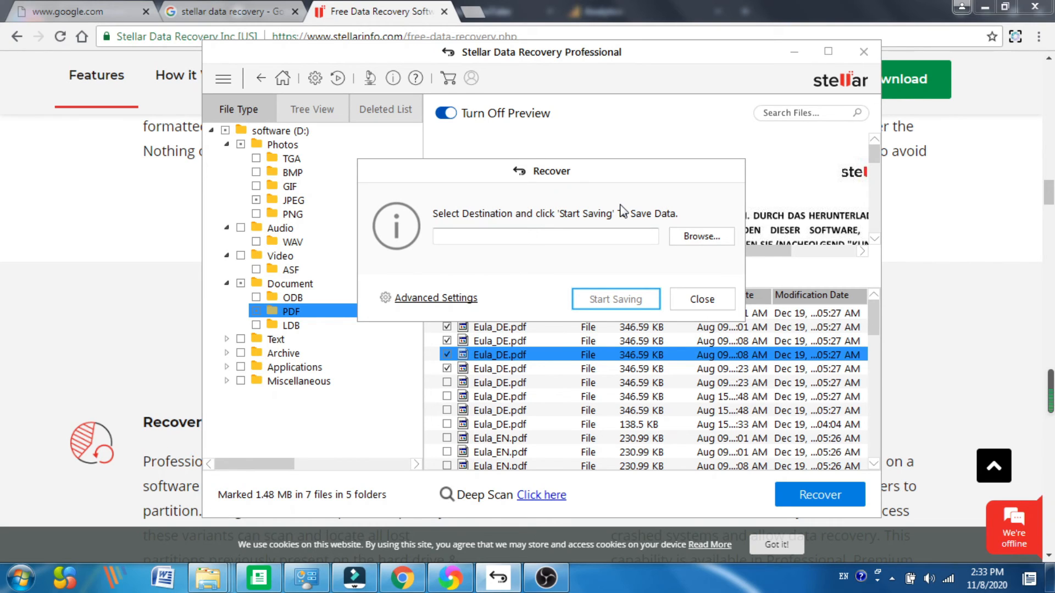
drag(564, 179, 577, 171)
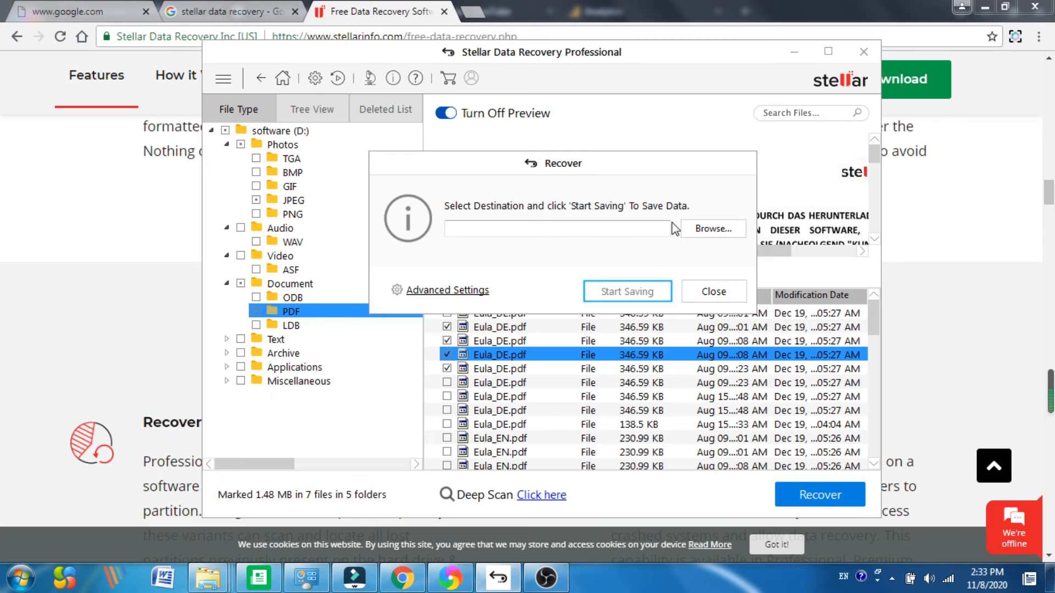
click(696, 229)
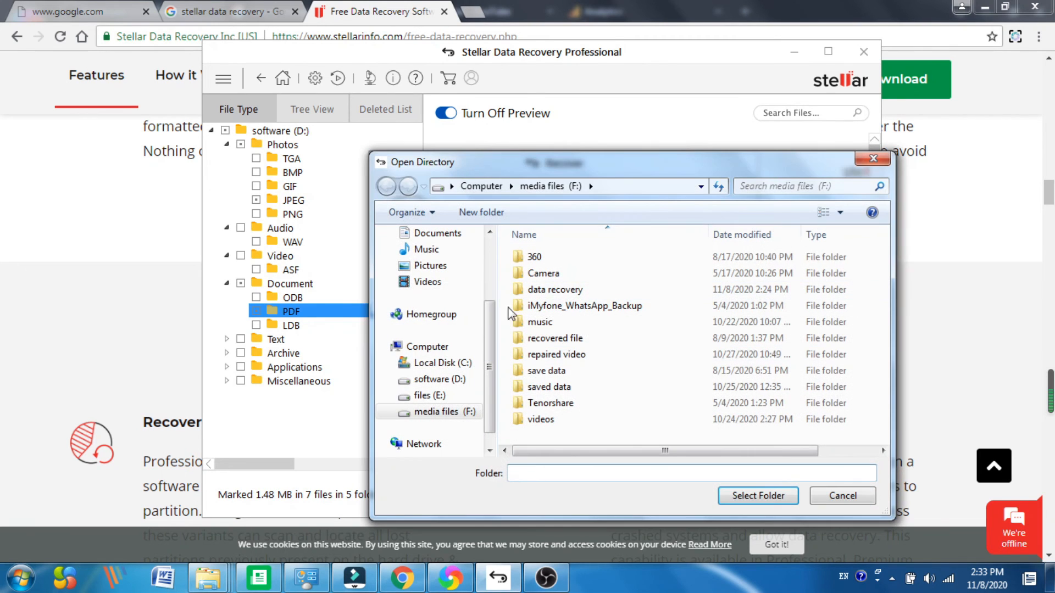
click(440, 399)
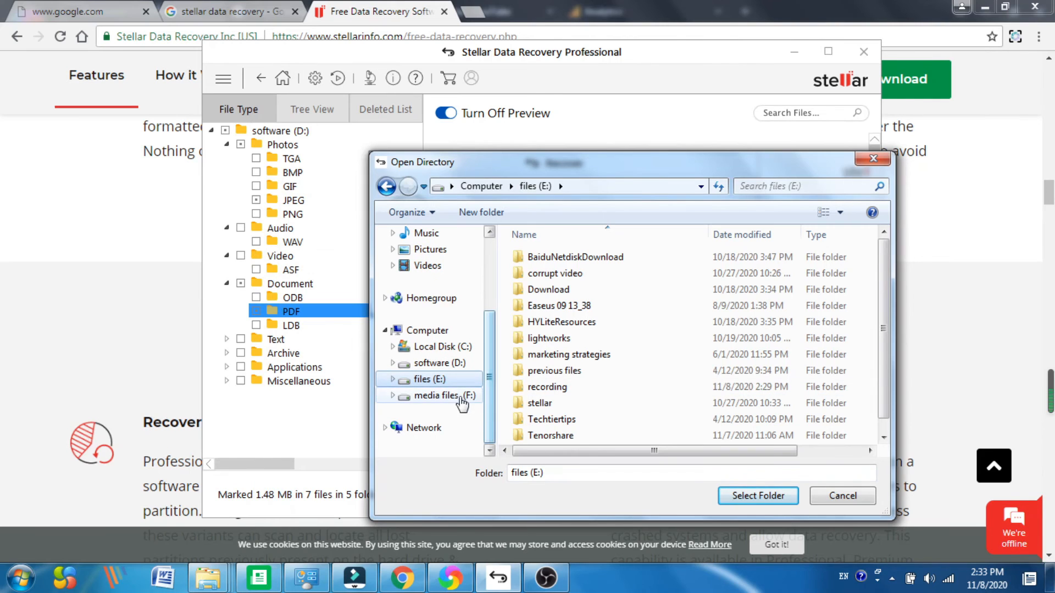
click(469, 395)
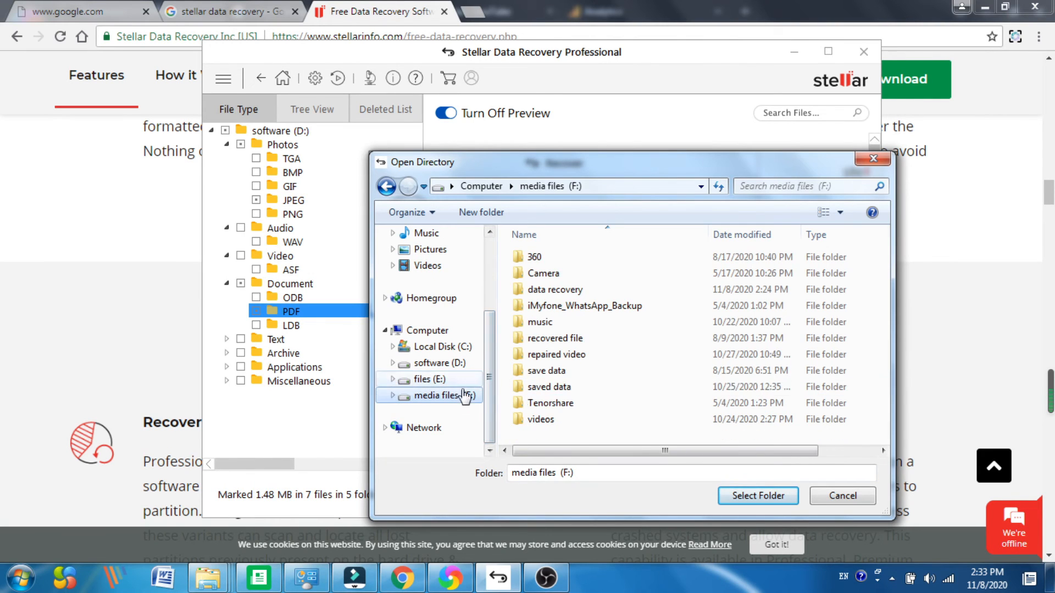
Create a new folder named data on the media files (F:) drive
right_click(569, 434)
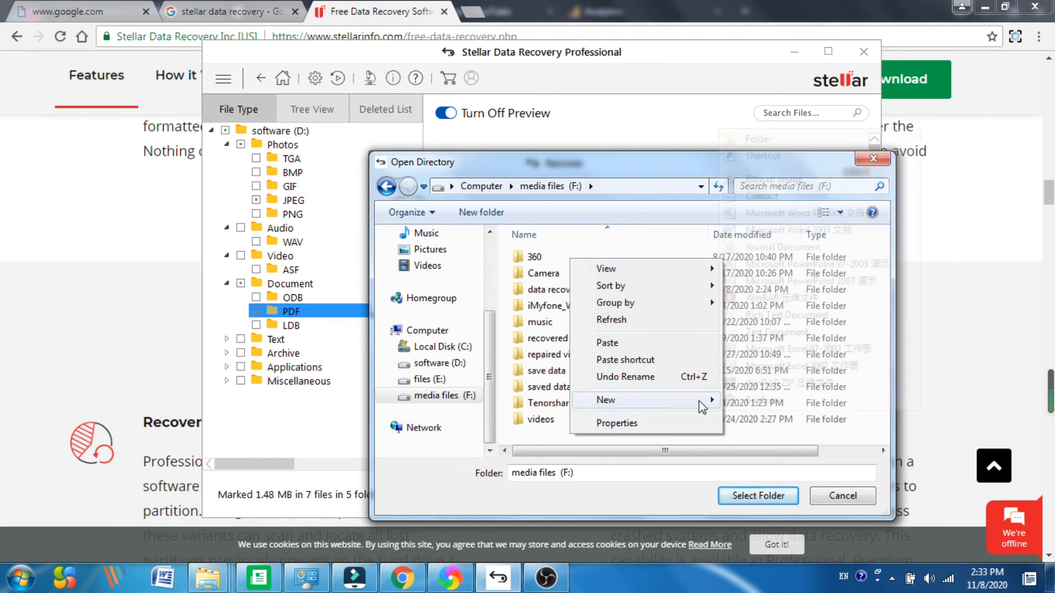
mouse_move(699, 401)
click(761, 140)
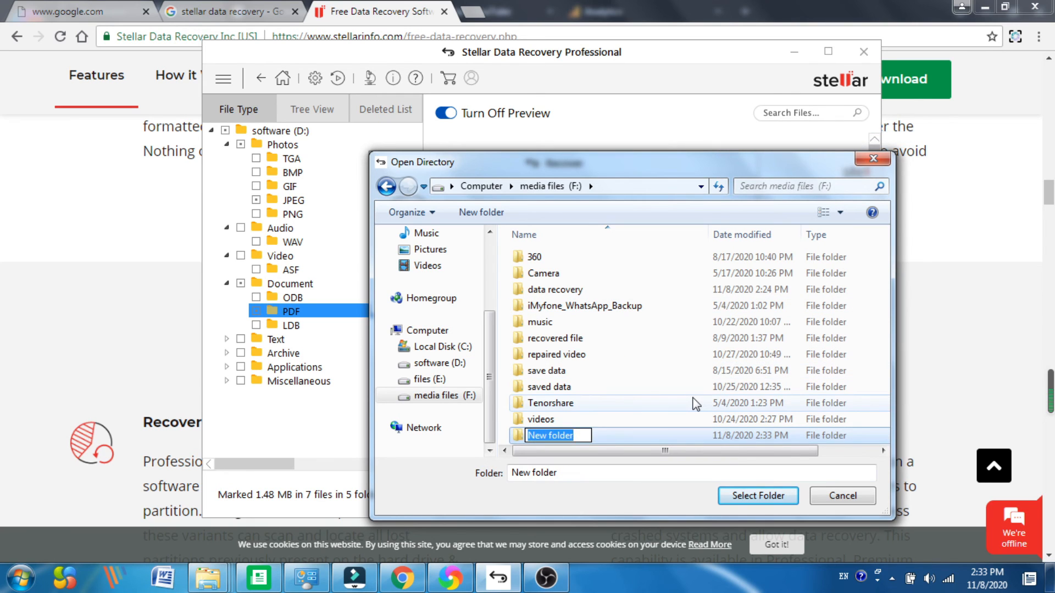
key(BackSpace)
text(data)
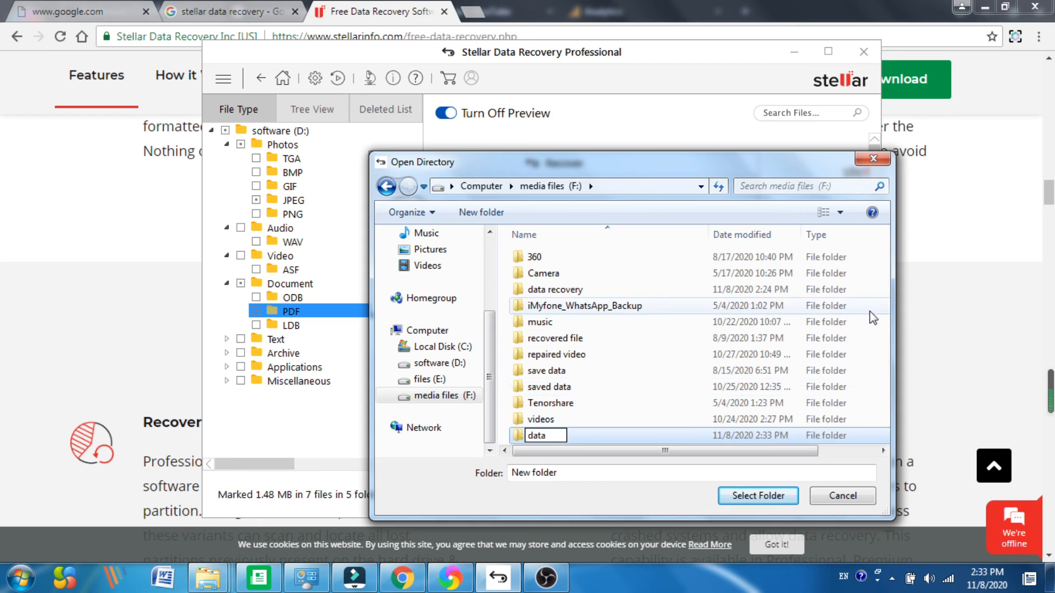
click(686, 306)
Choose F:\data as the destination and save the marked files, renaming all files with duplicate names
double_click(565, 437)
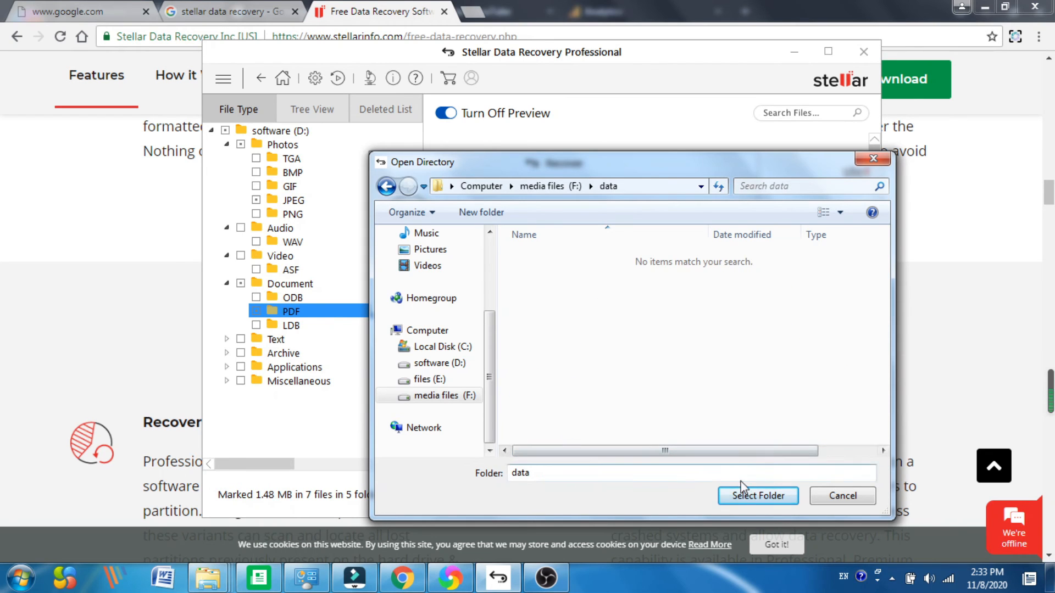
click(748, 496)
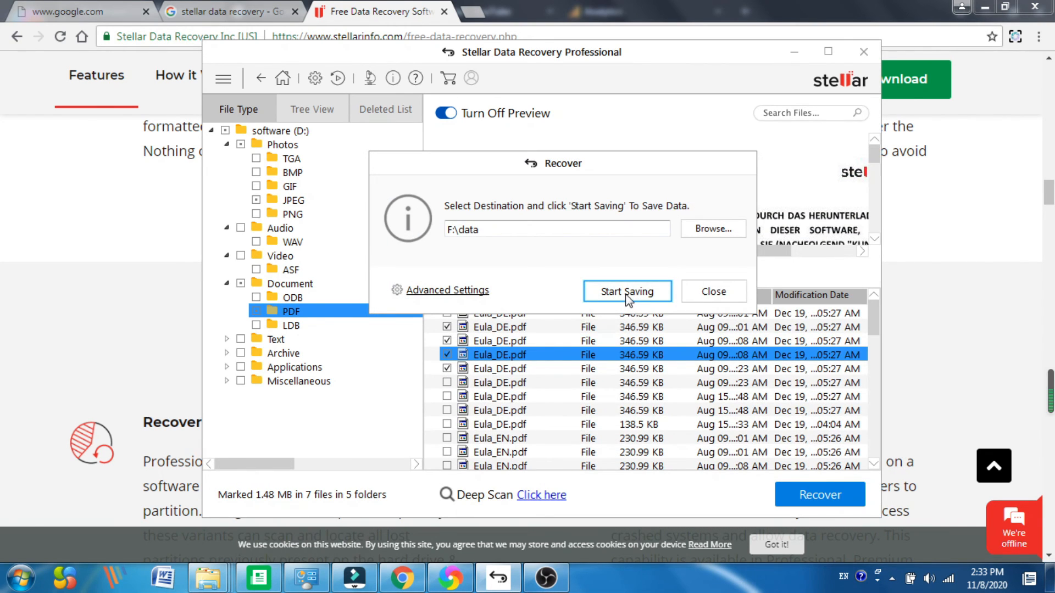
click(628, 297)
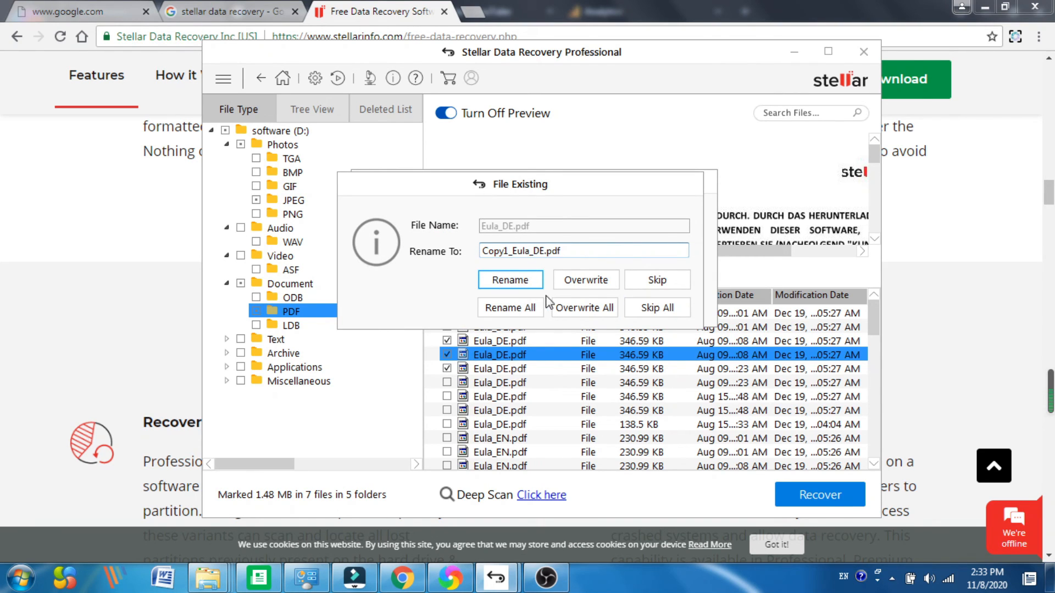
click(516, 309)
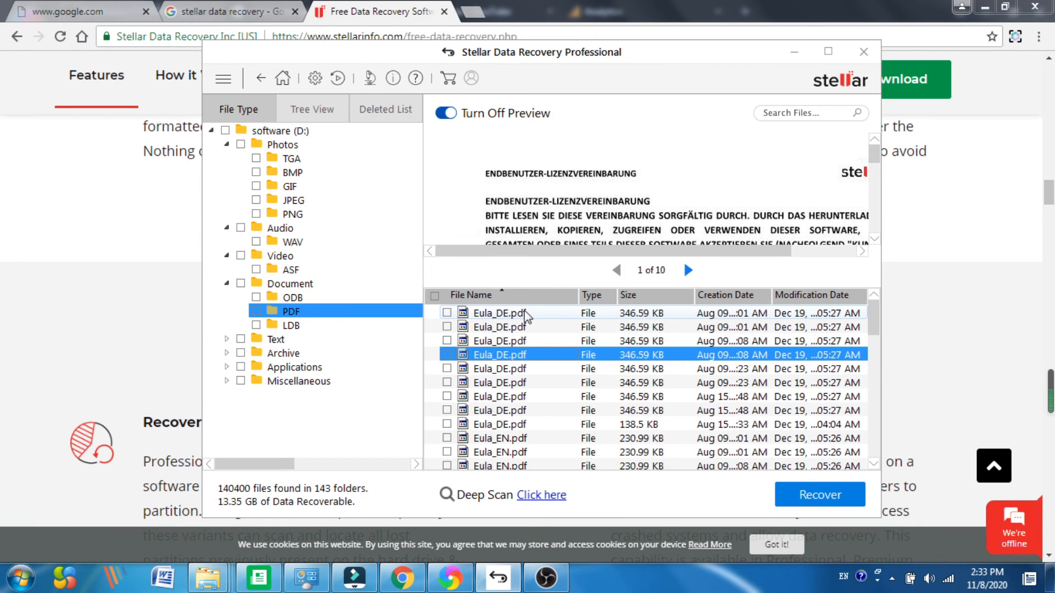
Switch to Windows Explorer and examine the recovered images in F:\data\#Root\Photos\JPEG
mouse_move(220, 580)
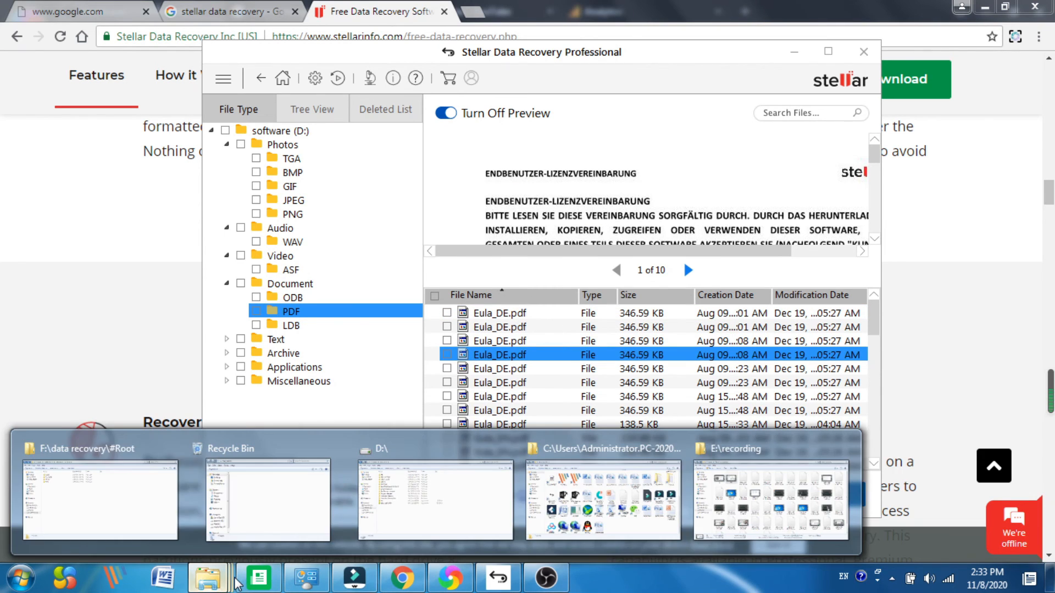
click(164, 484)
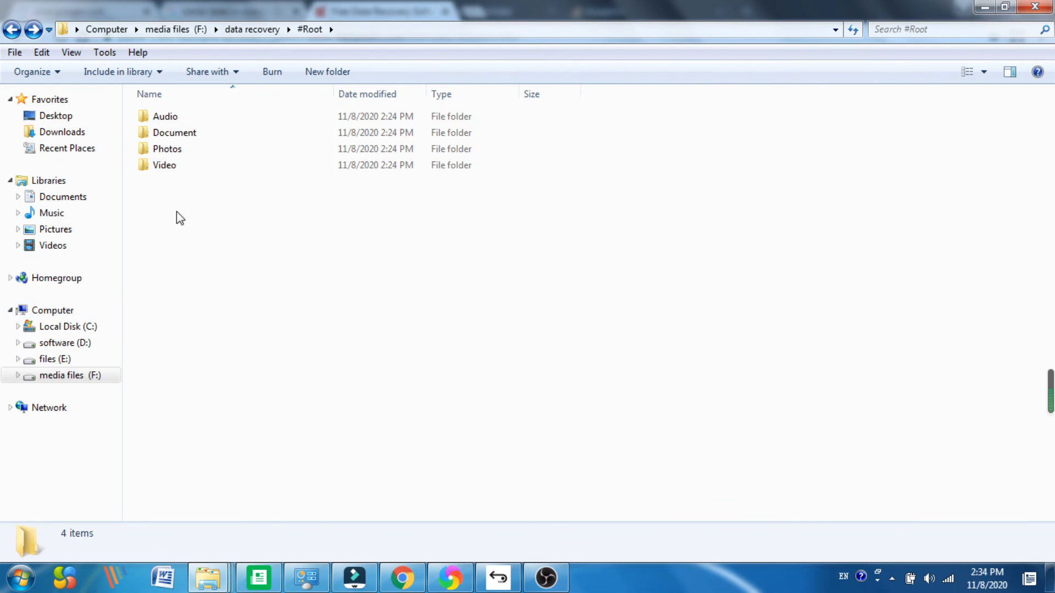
click(71, 376)
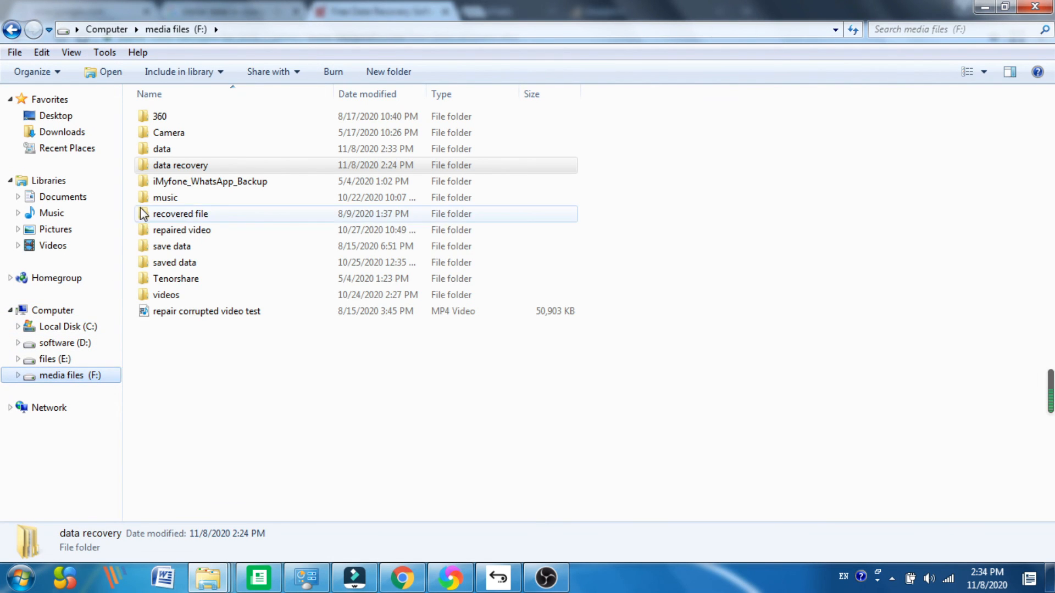
double_click(173, 150)
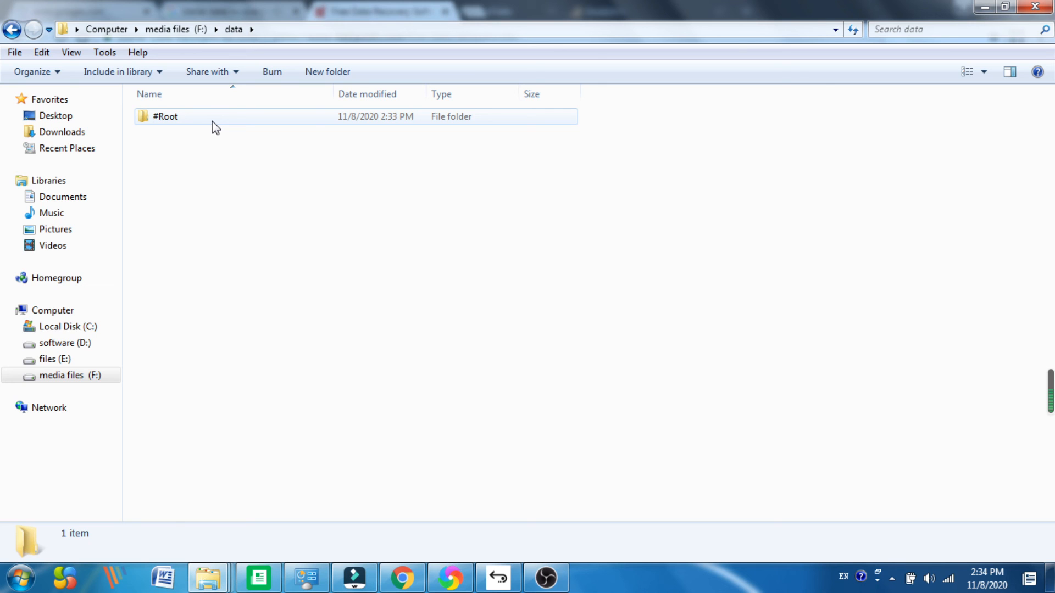
double_click(175, 118)
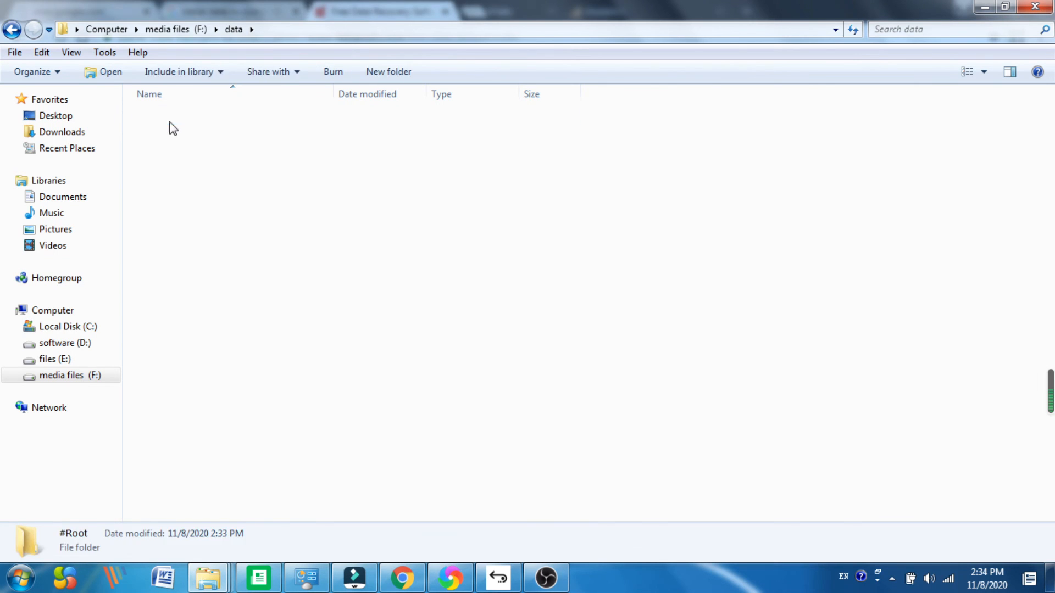
double_click(163, 133)
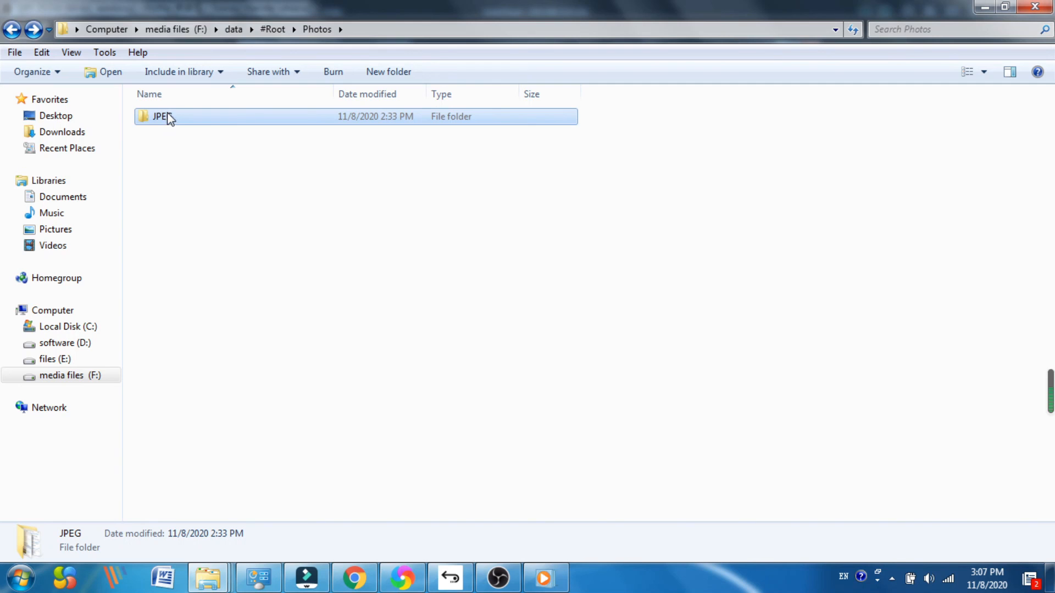
double_click(165, 117)
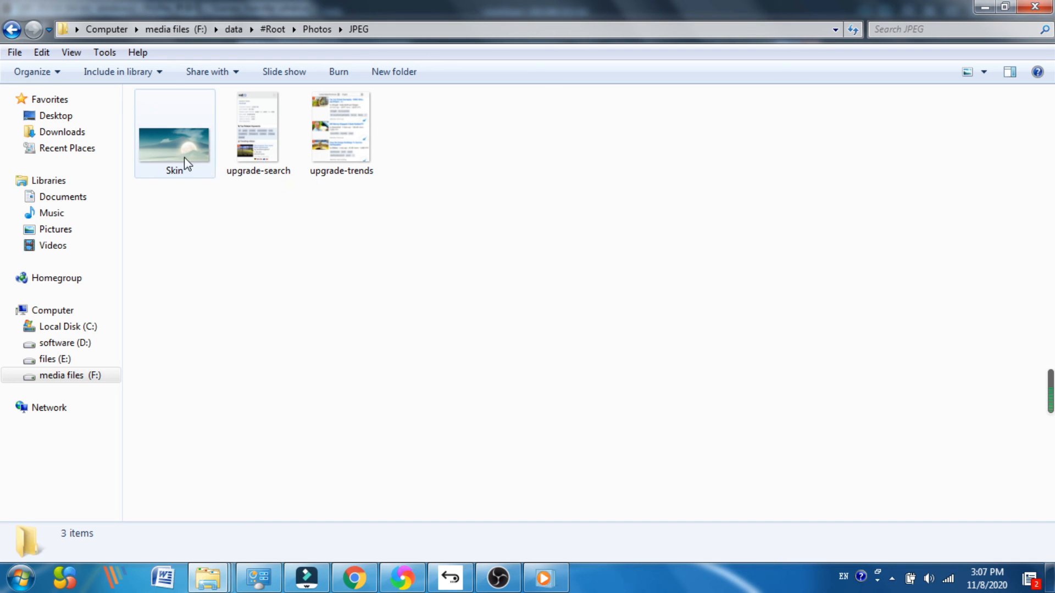
Open the recovered Eula_DE file from the #Root\Document\PDF folder with the recommended 360 browser
click(12, 29)
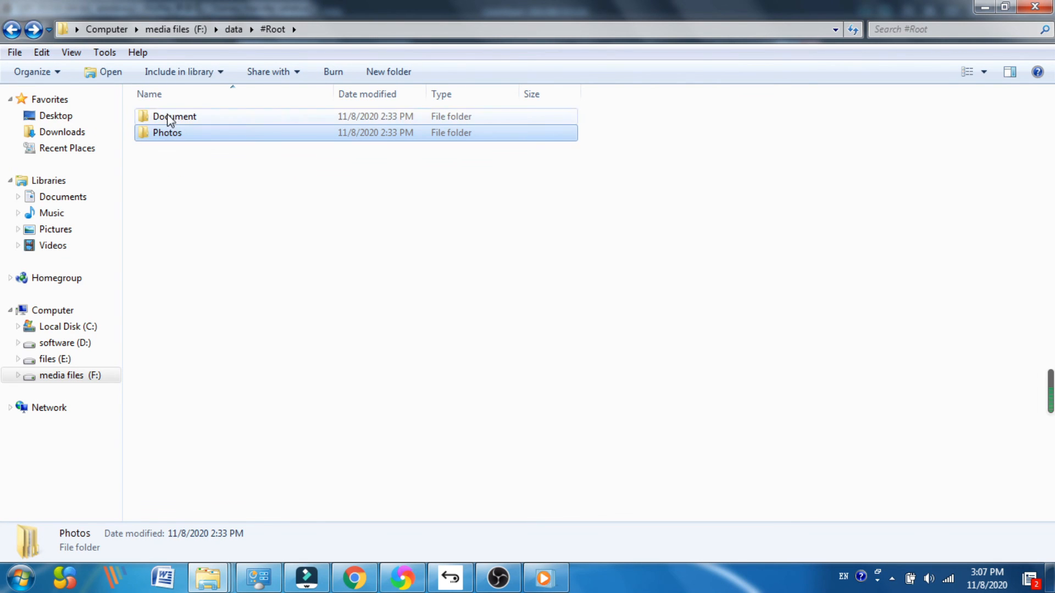
double_click(171, 117)
double_click(198, 123)
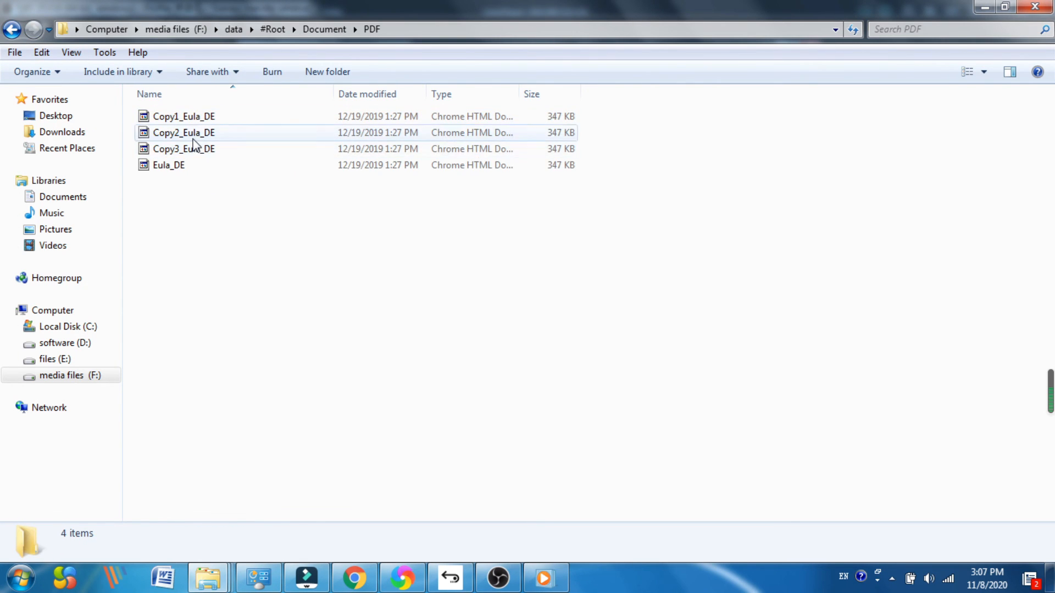
double_click(186, 167)
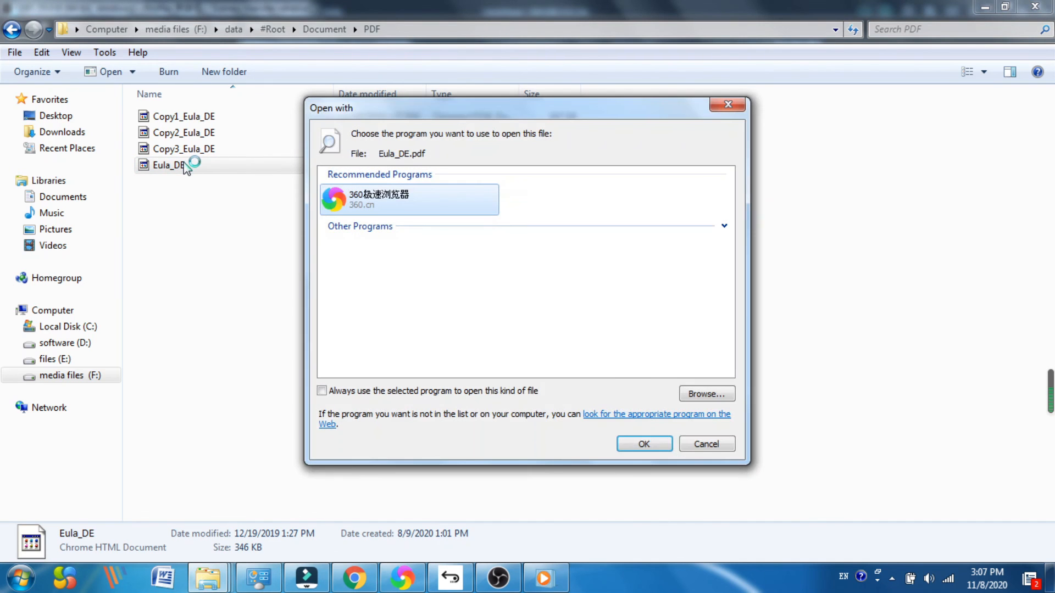
click(635, 443)
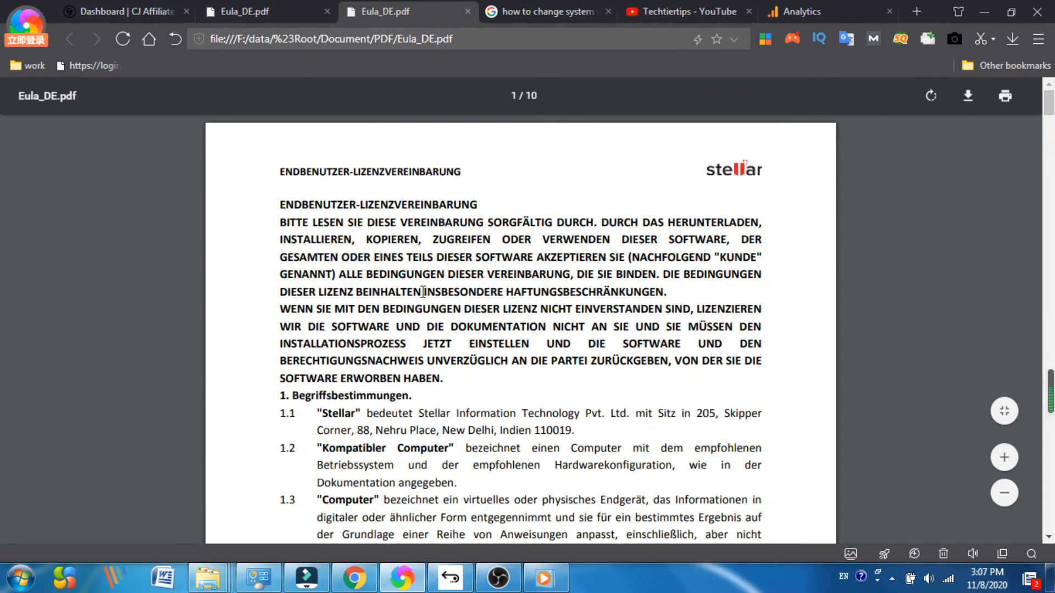
Return to the recovered PDF folder in Windows Explorer and switch back to Stellar Data Recovery Professional
mouse_move(208, 577)
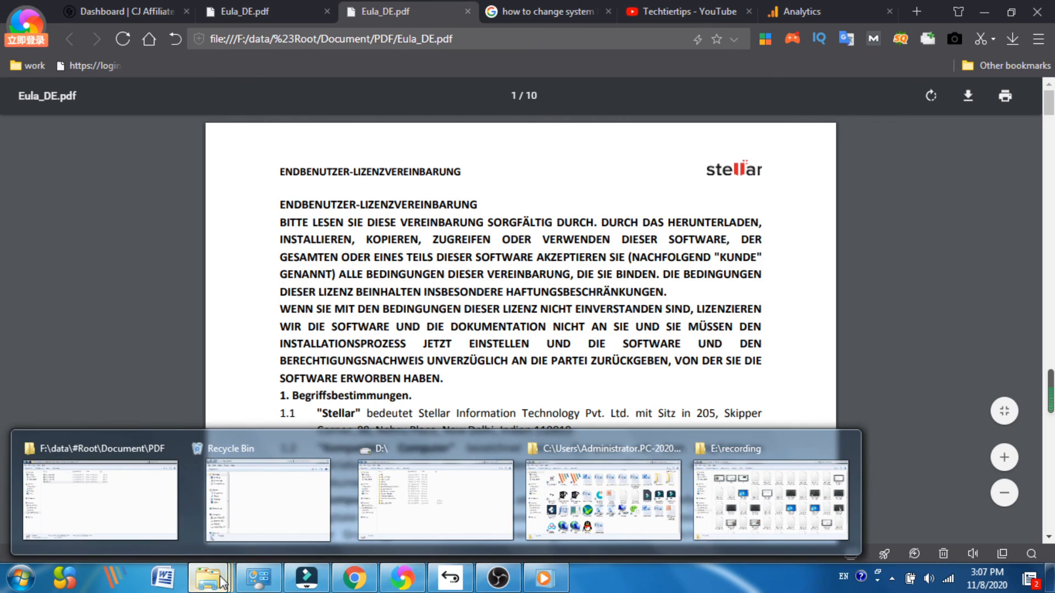
click(168, 517)
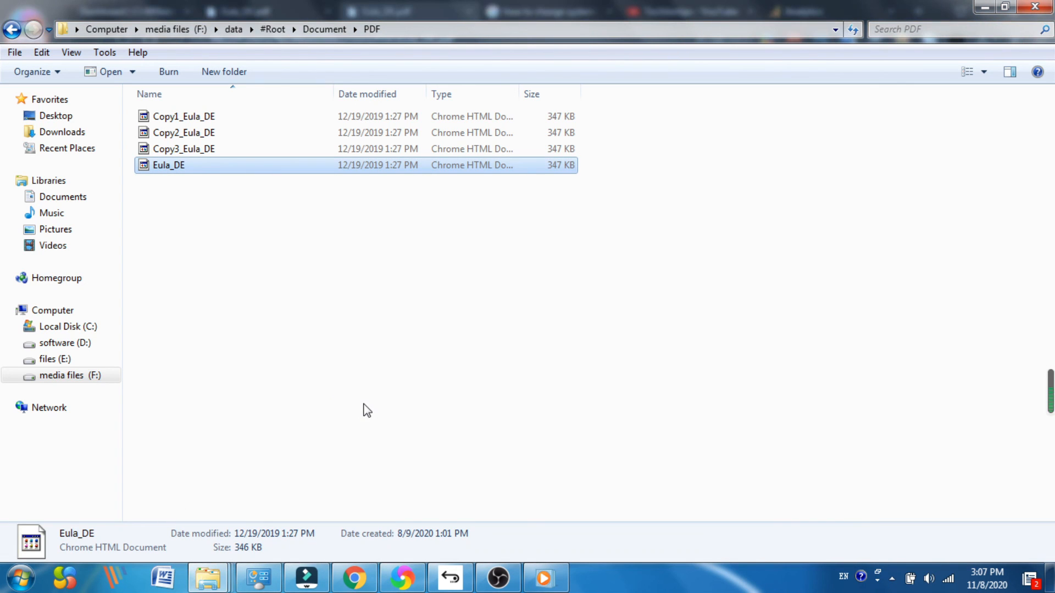
click(454, 582)
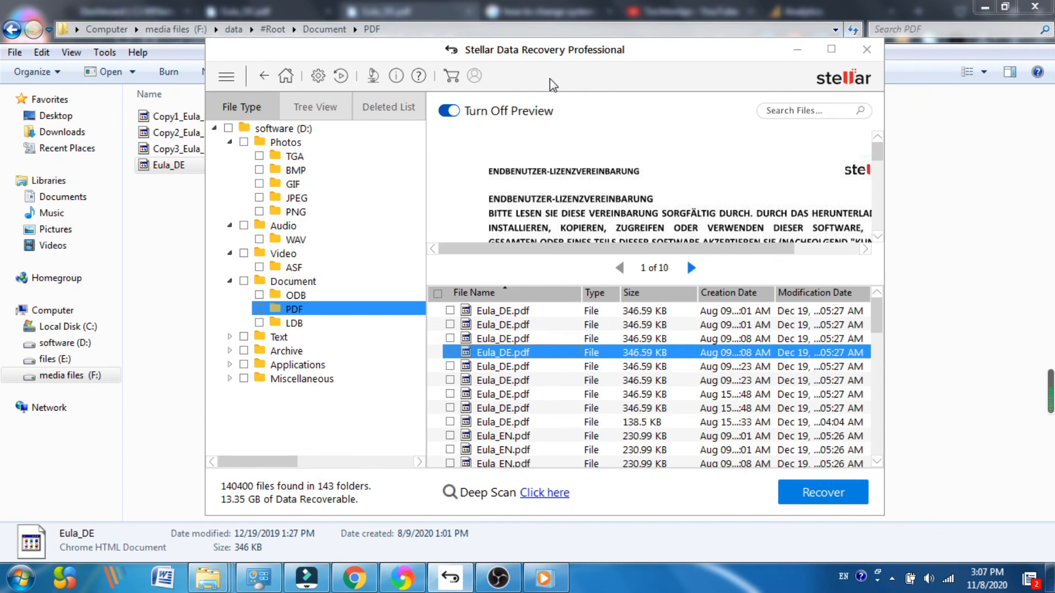